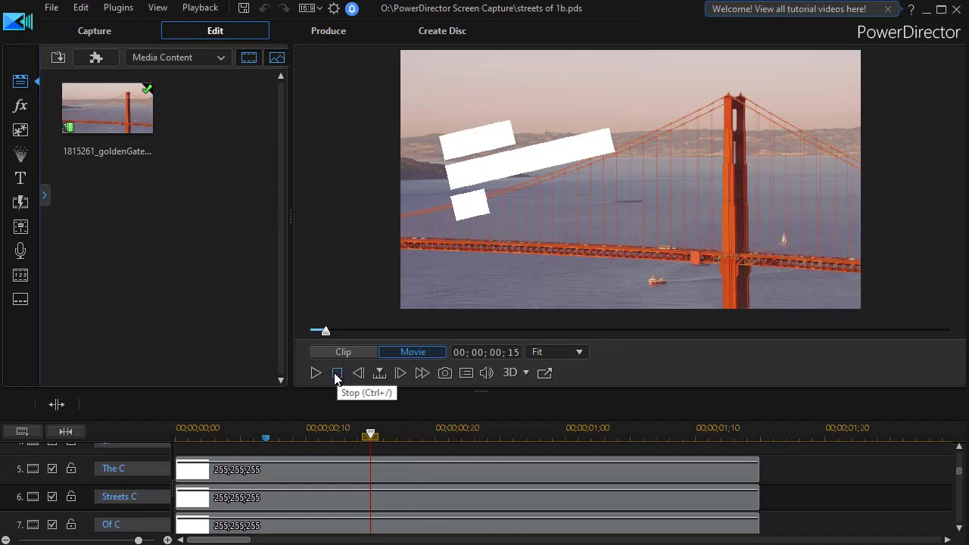
Step: Replay the bar animation from the start and pause at 00;00;01;02 with all three bars extended
drag(326, 331, 273, 345)
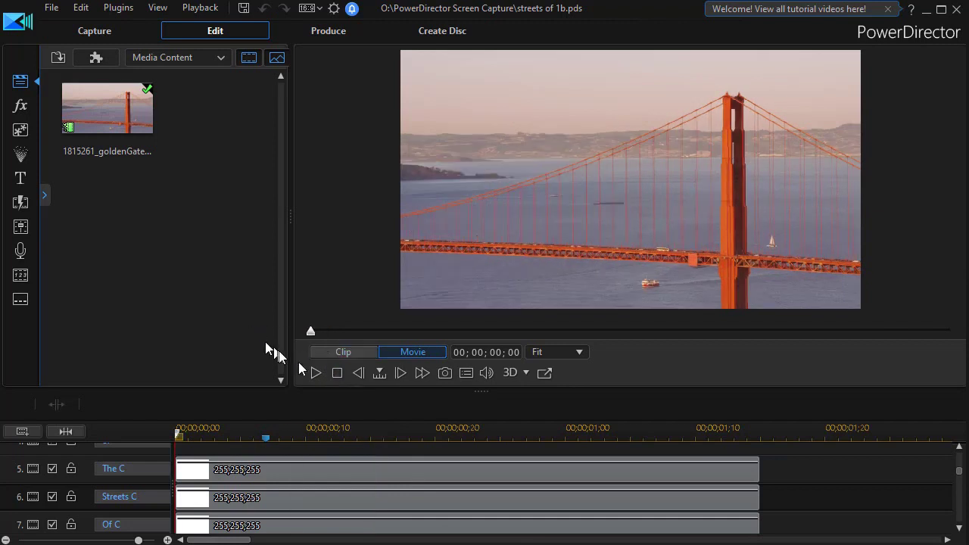
click(315, 373)
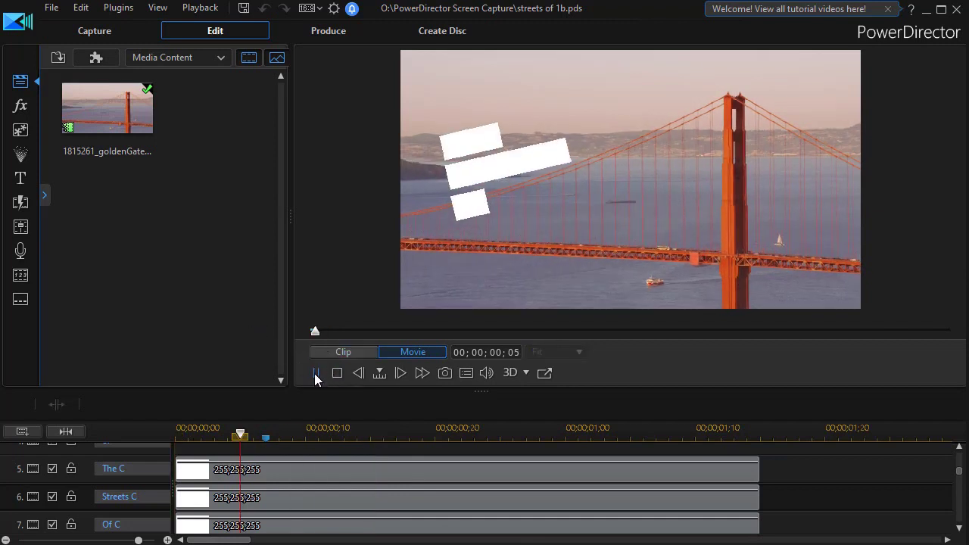
click(315, 373)
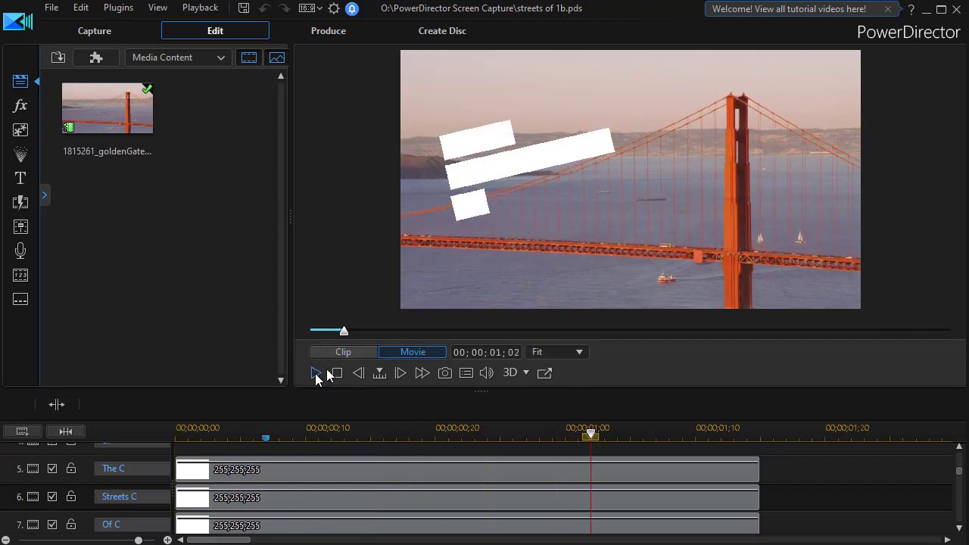
Step: Open The C bar clip in PiP Designer and set the playhead to 00;00;00;22
double_click(531, 471)
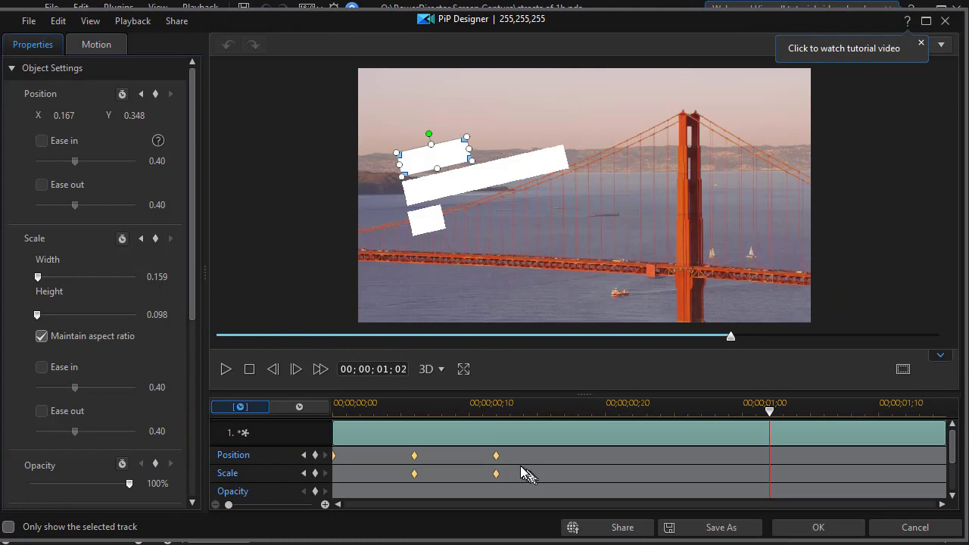
click(497, 457)
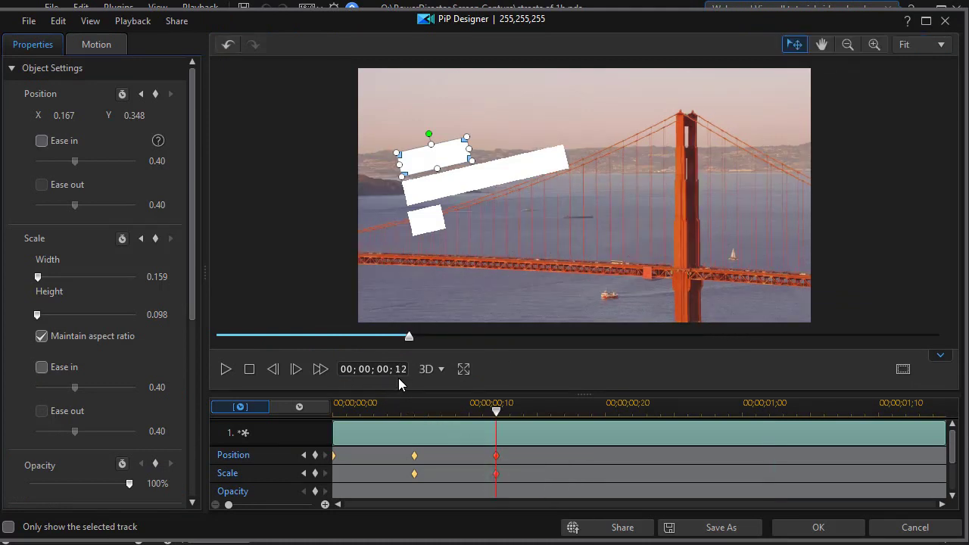
click(619, 412)
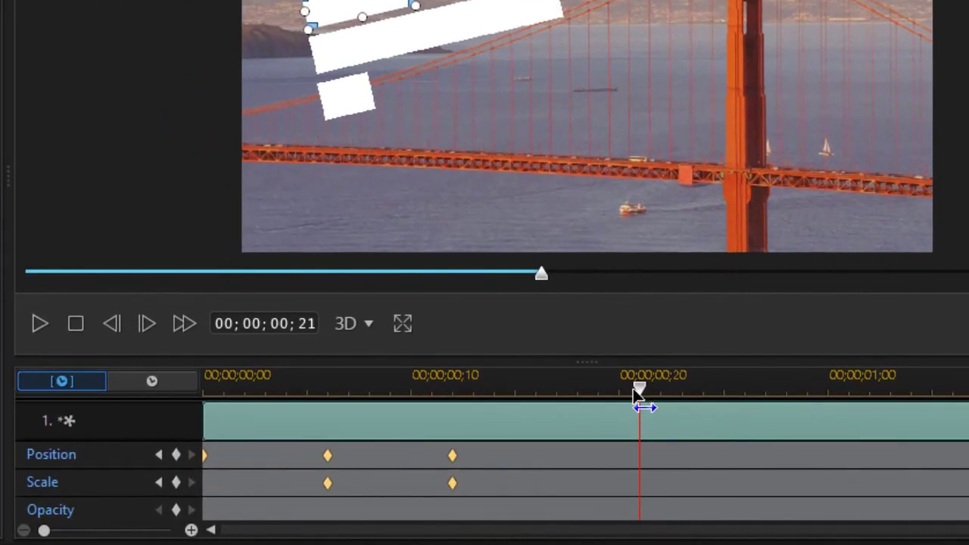
drag(618, 412, 659, 389)
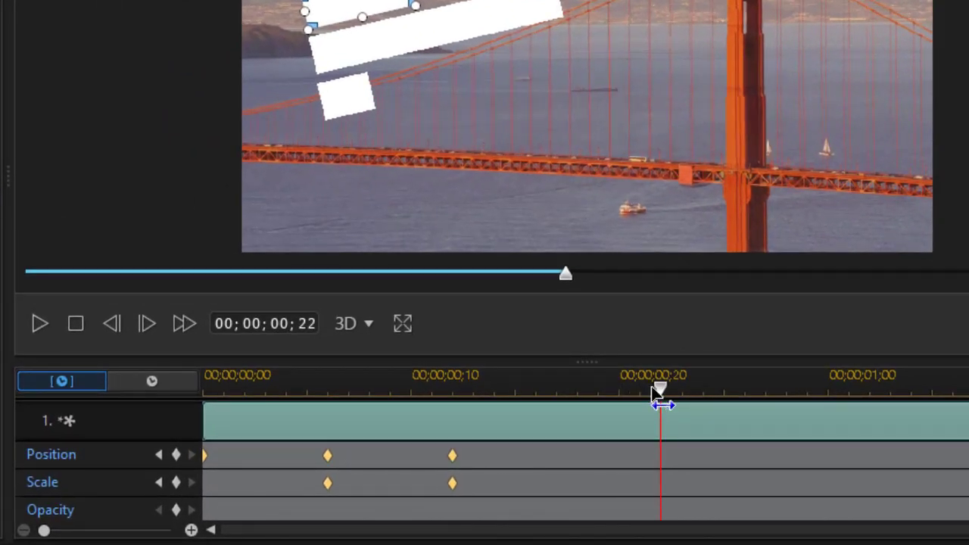
Step: Add Position and Scale keyframes at 22 frames that duplicate the previous values
right_click(660, 456)
click(636, 485)
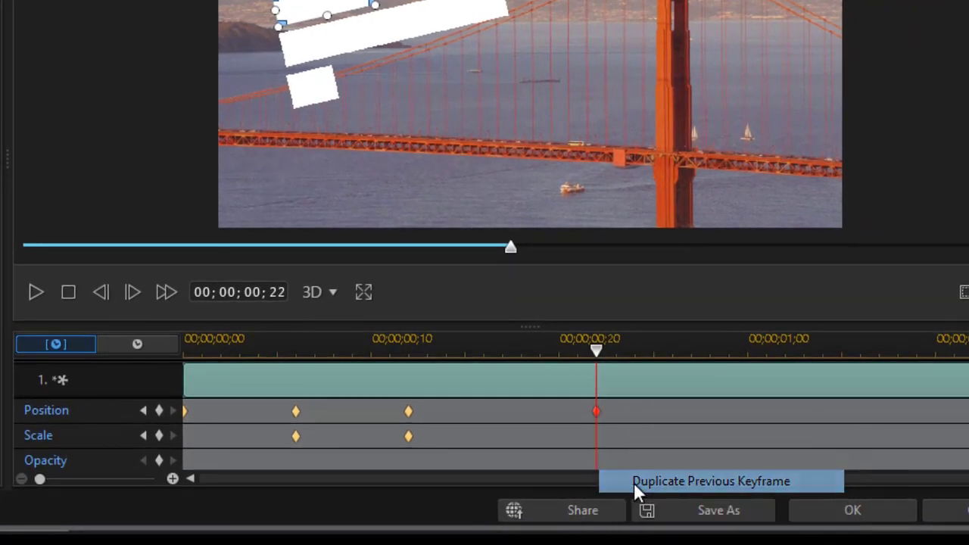
right_click(595, 443)
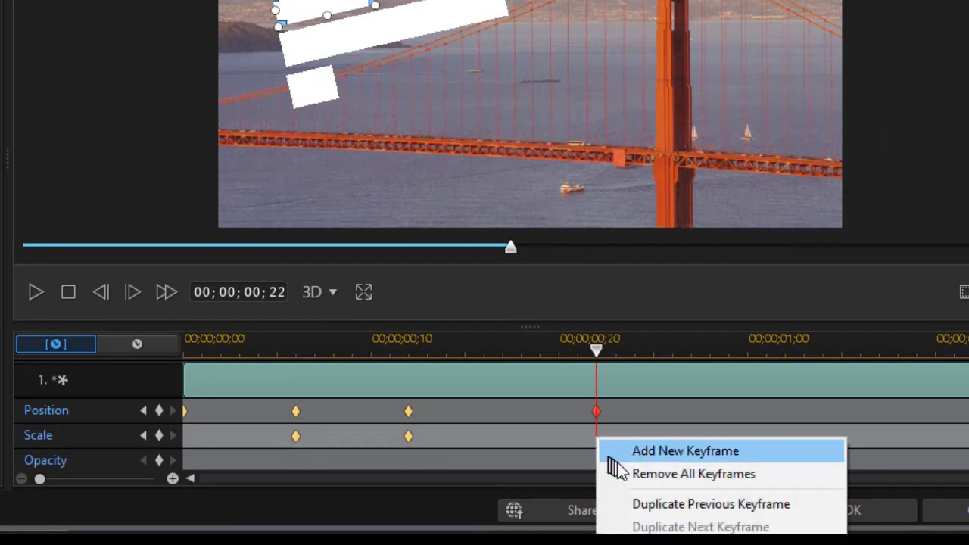
click(651, 504)
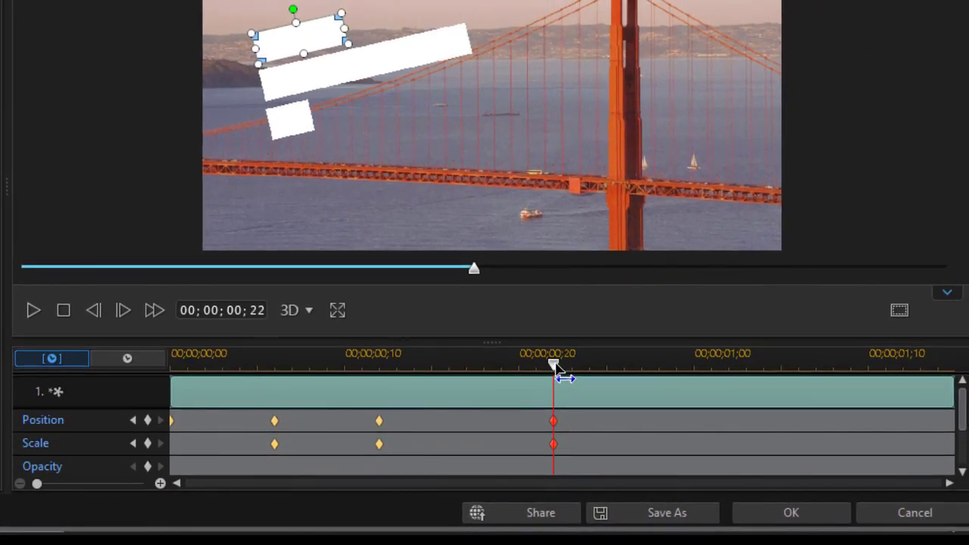
drag(564, 371, 876, 401)
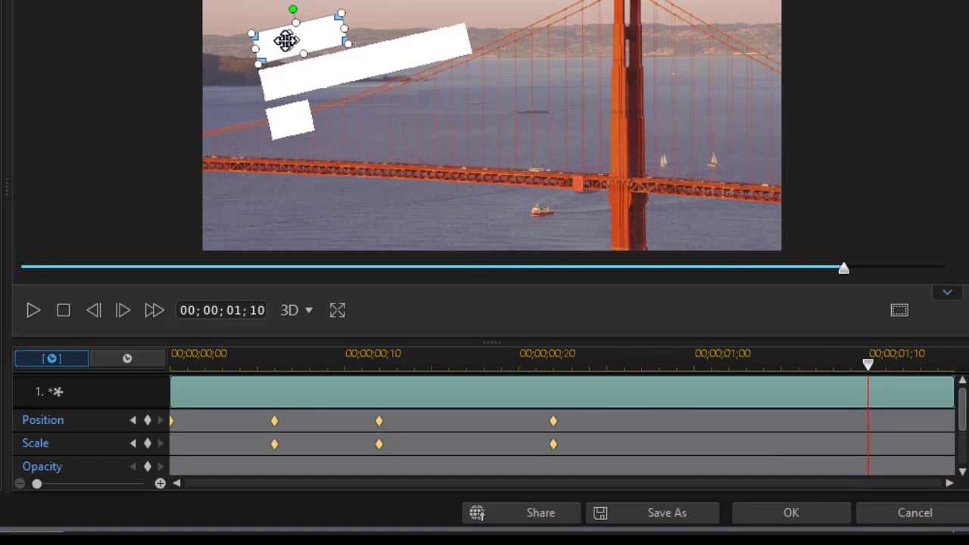
Step: At 00;00;01;10, unlock aspect ratio and shrink the top bar to width 0.001, then confirm
right_click(871, 450)
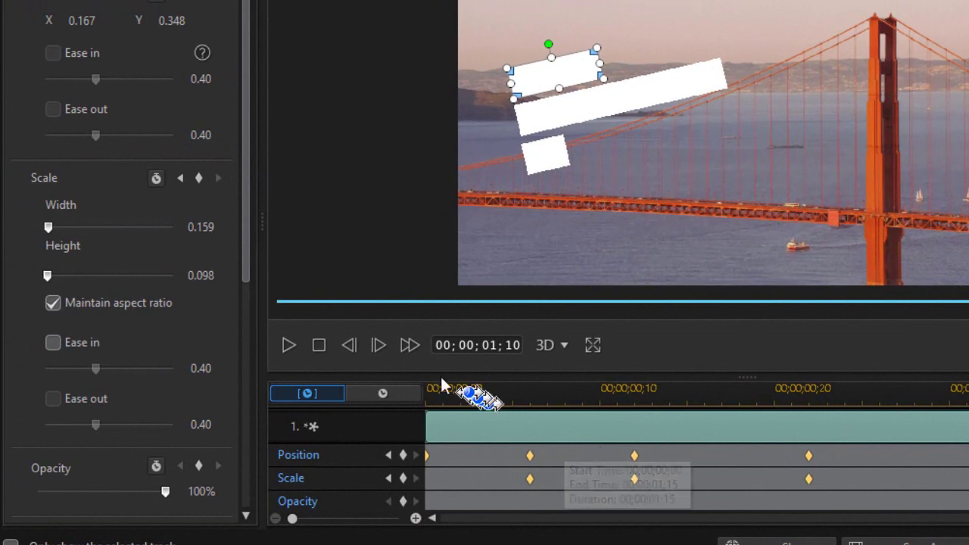
click(53, 304)
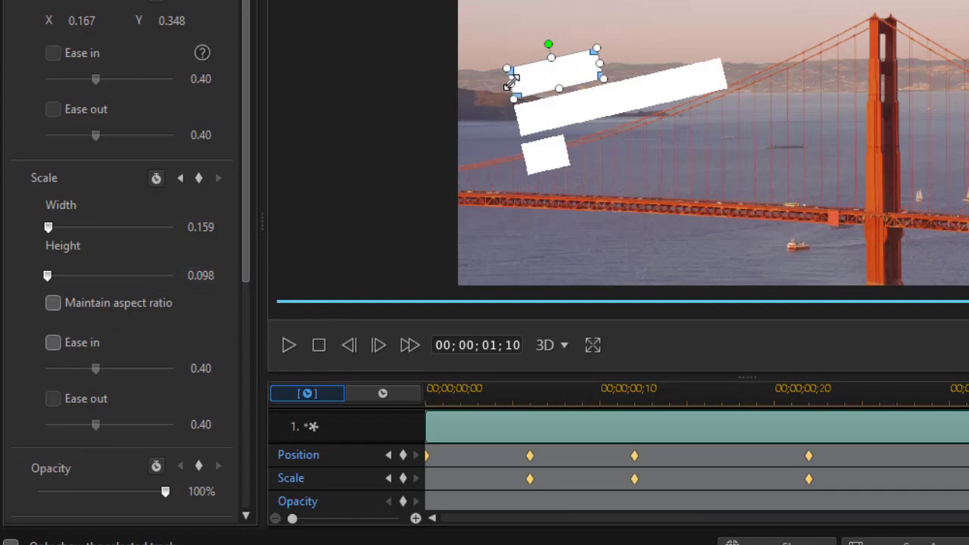
drag(509, 85, 605, 82)
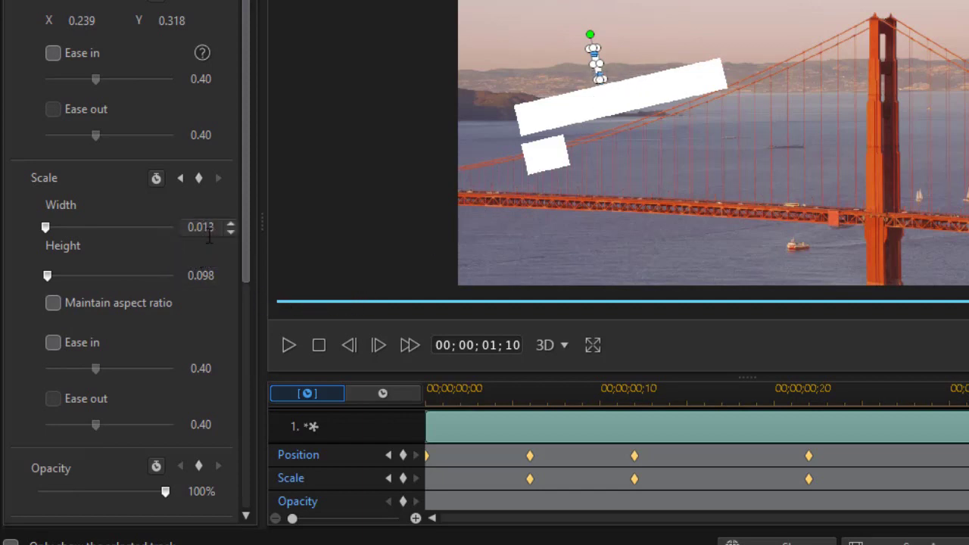
drag(215, 228, 207, 229)
text(01)
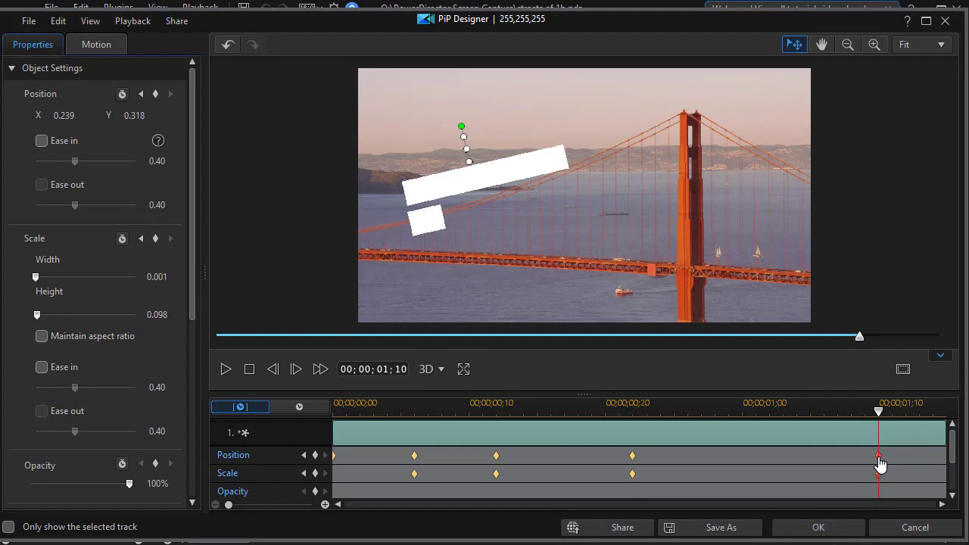
click(633, 456)
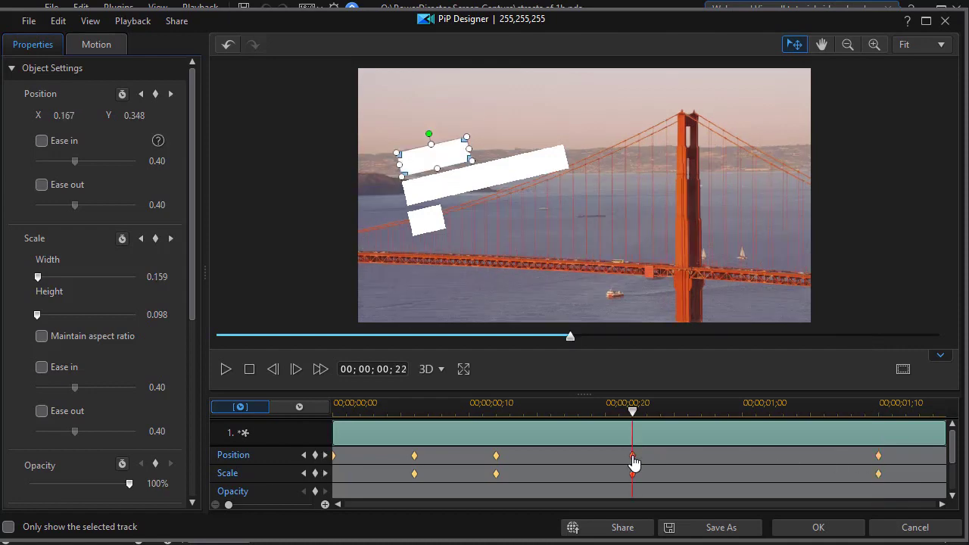
click(821, 527)
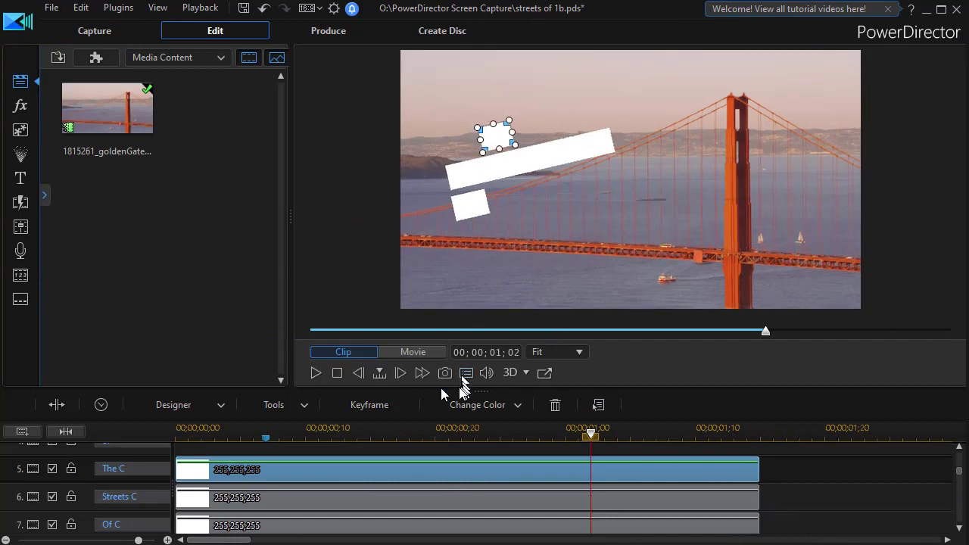
Step: Replay the preview from the start to check the top bar's collapse
click(766, 334)
drag(765, 333, 312, 333)
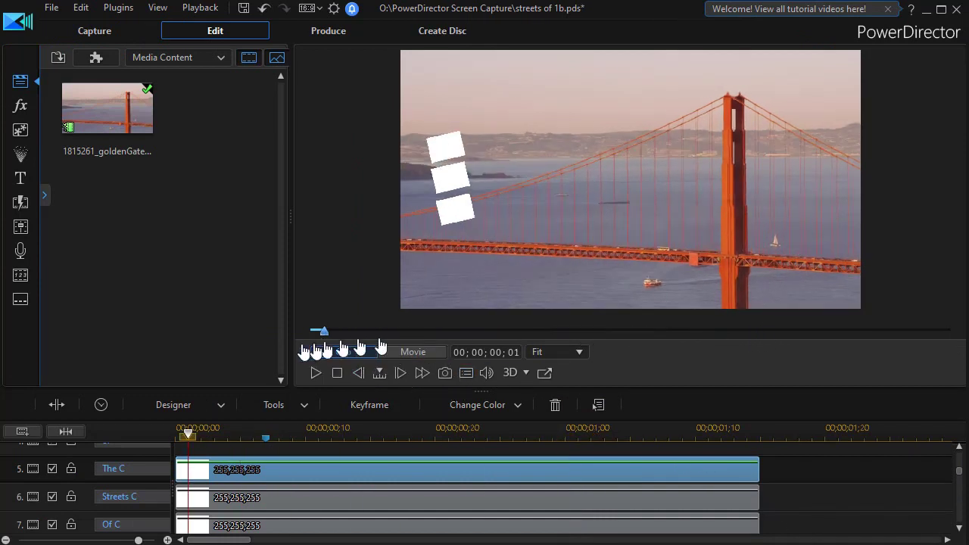
click(315, 373)
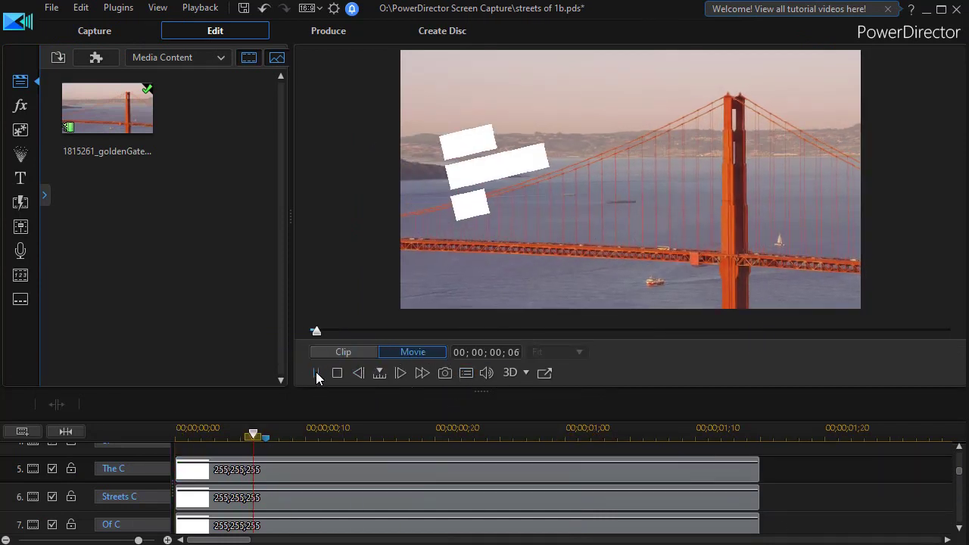
click(316, 373)
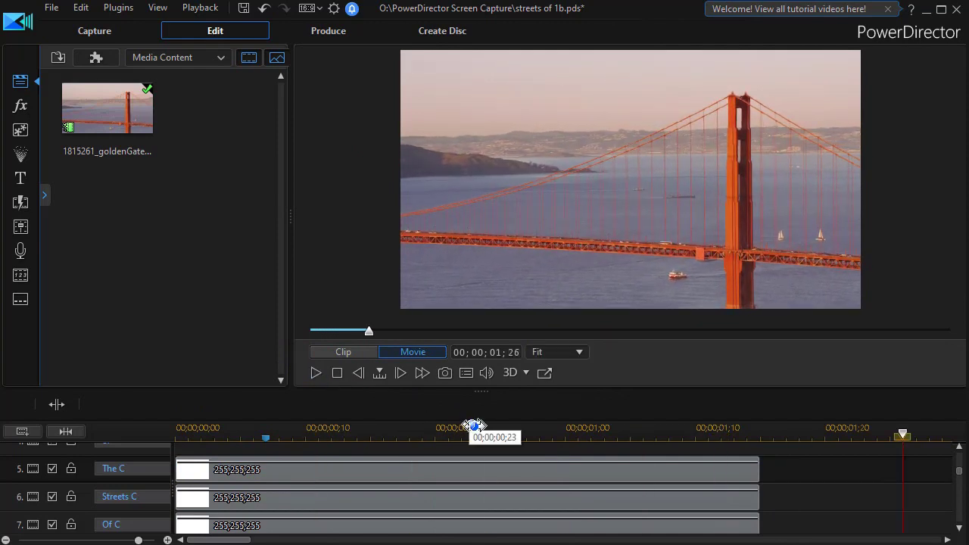
Step: Open the Streets C bar clip and copy its Position and Scale keyframes to 22 frames
click(424, 498)
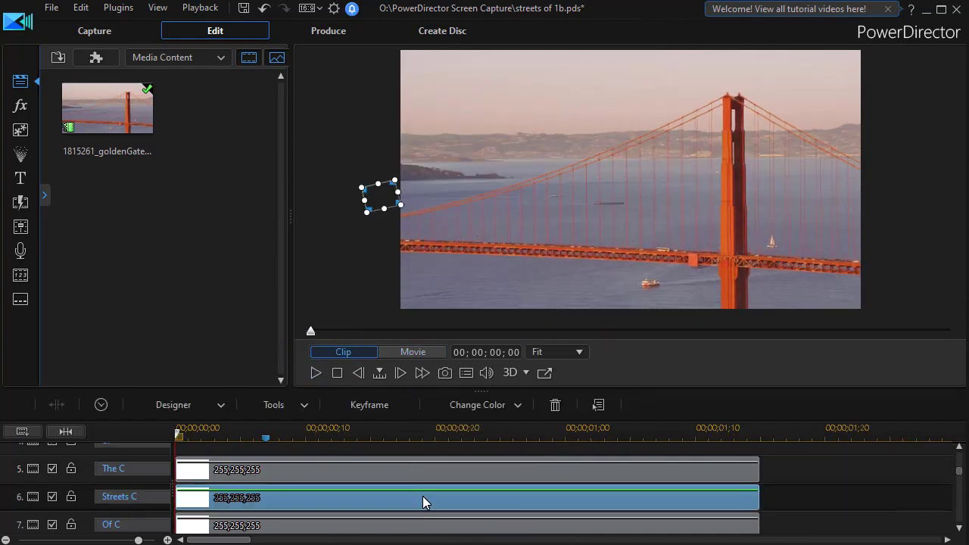
double_click(422, 496)
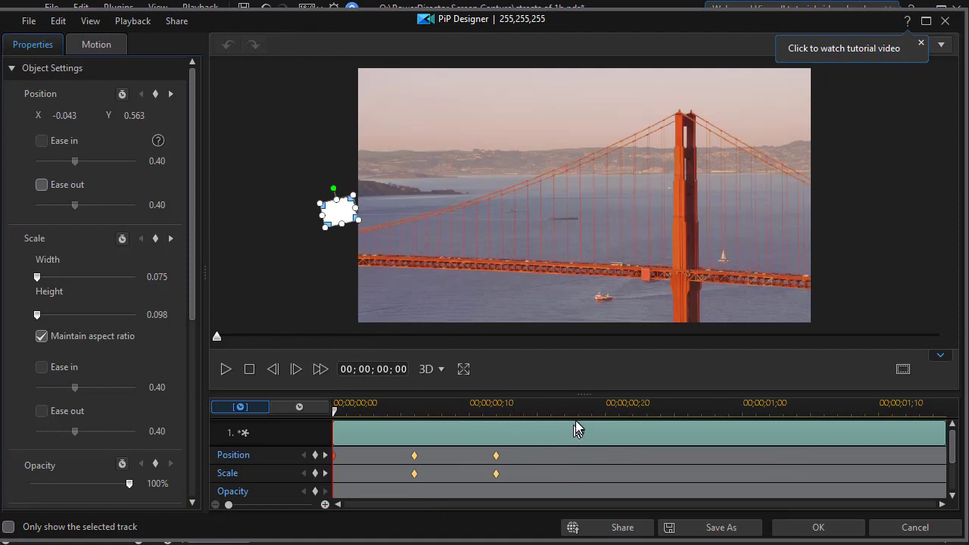
click(615, 415)
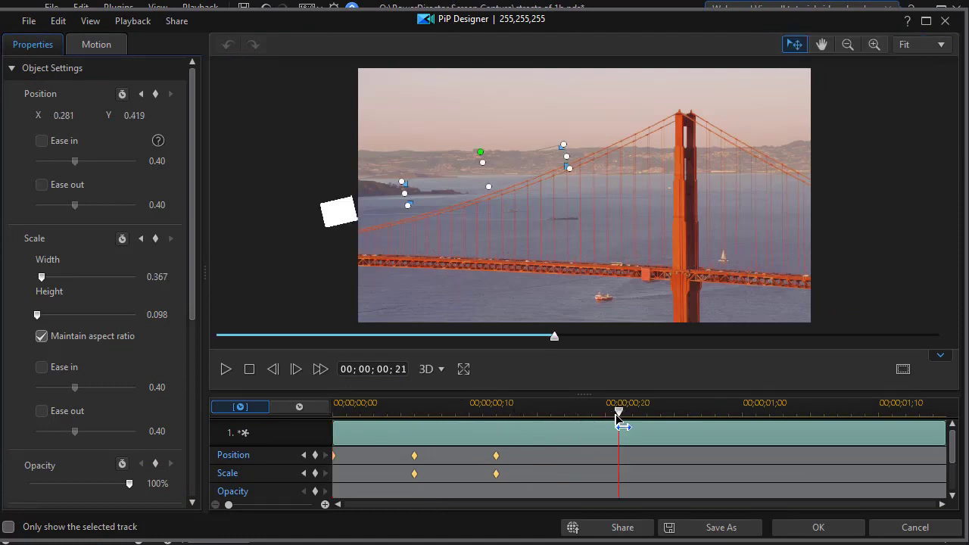
drag(623, 416, 631, 416)
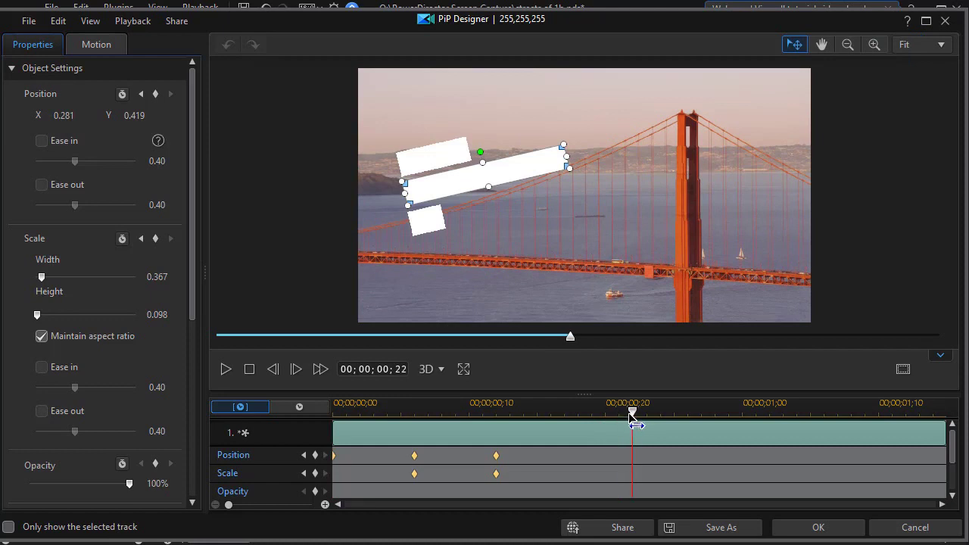
right_click(631, 454)
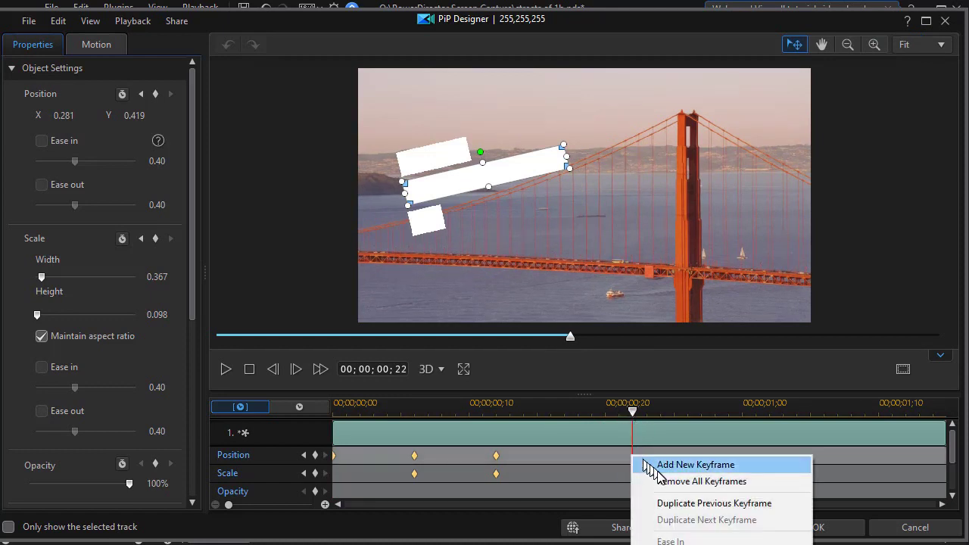
click(667, 506)
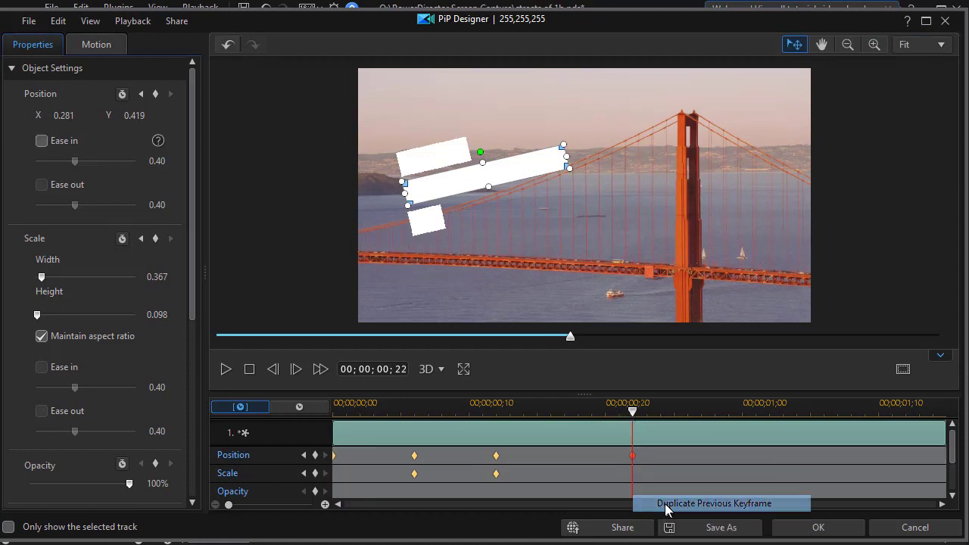
right_click(630, 472)
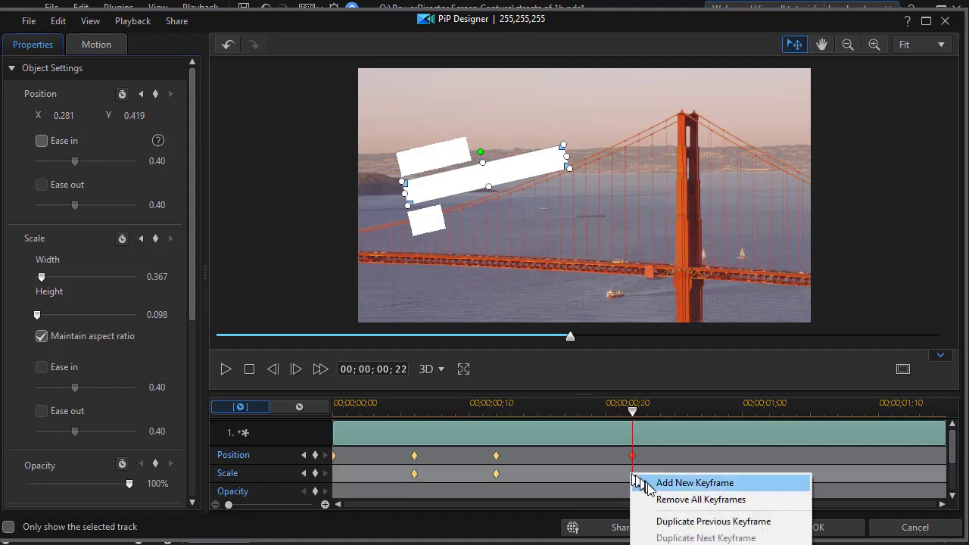
click(672, 521)
Step: At 00;00;01;10, add a Scale keyframe with aspect ratio unlocked and width 0, then confirm
drag(632, 411, 880, 445)
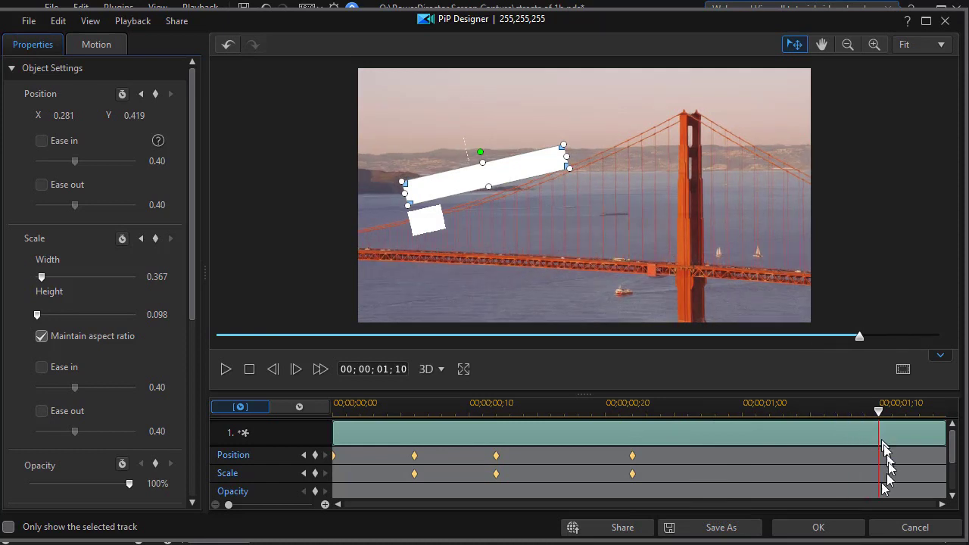
right_click(878, 472)
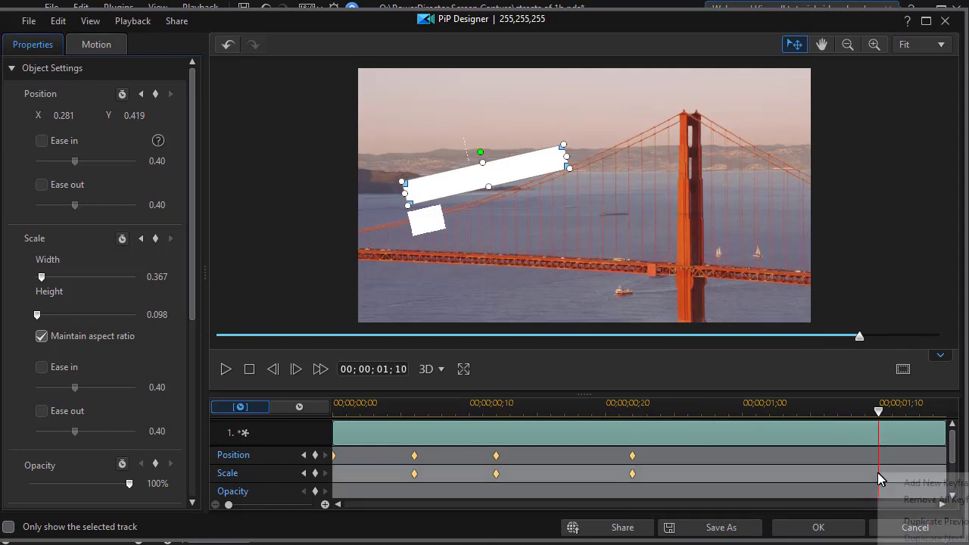
click(911, 484)
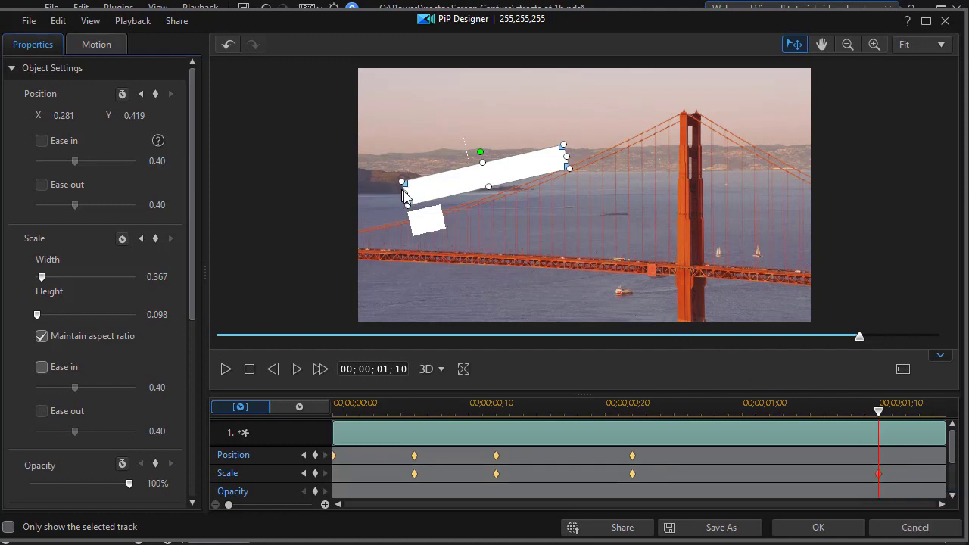
click(42, 340)
drag(406, 194, 600, 176)
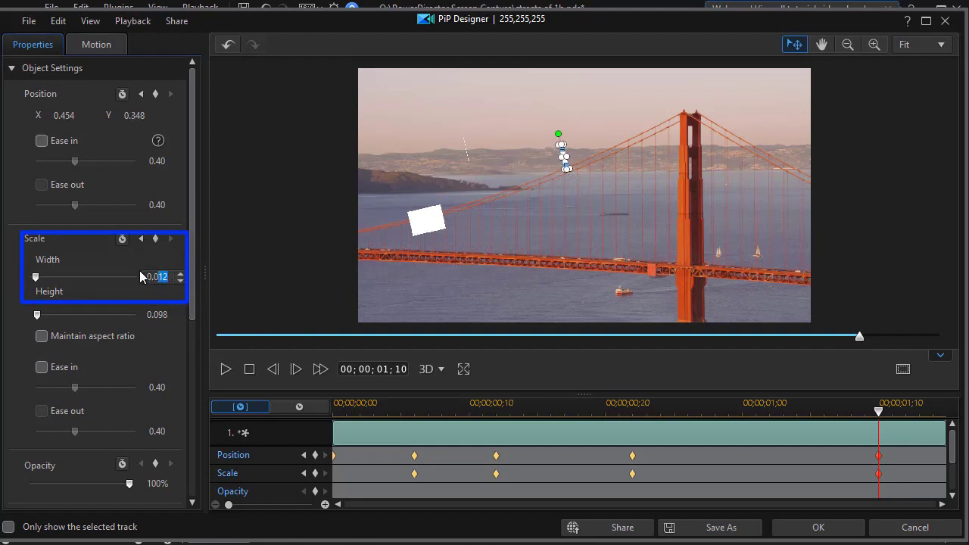
text(0)
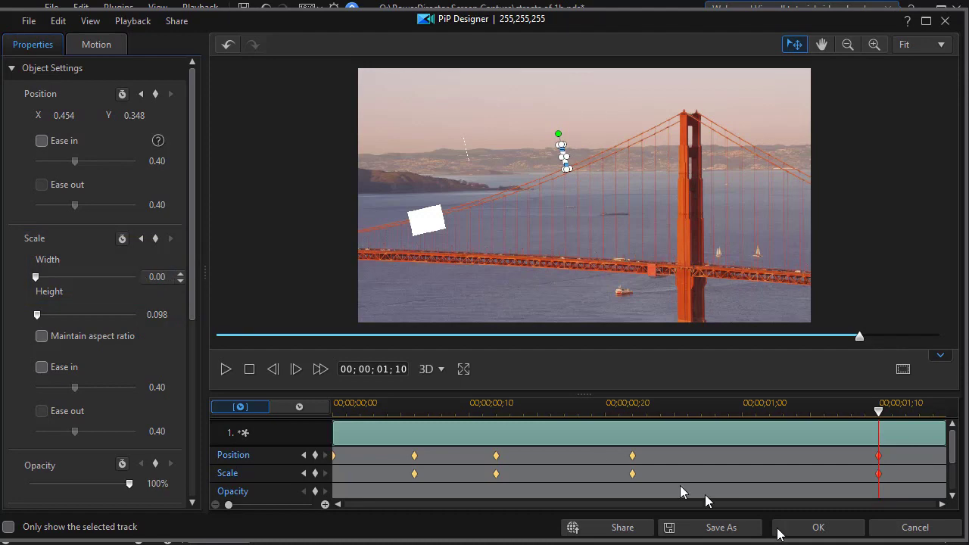
click(824, 528)
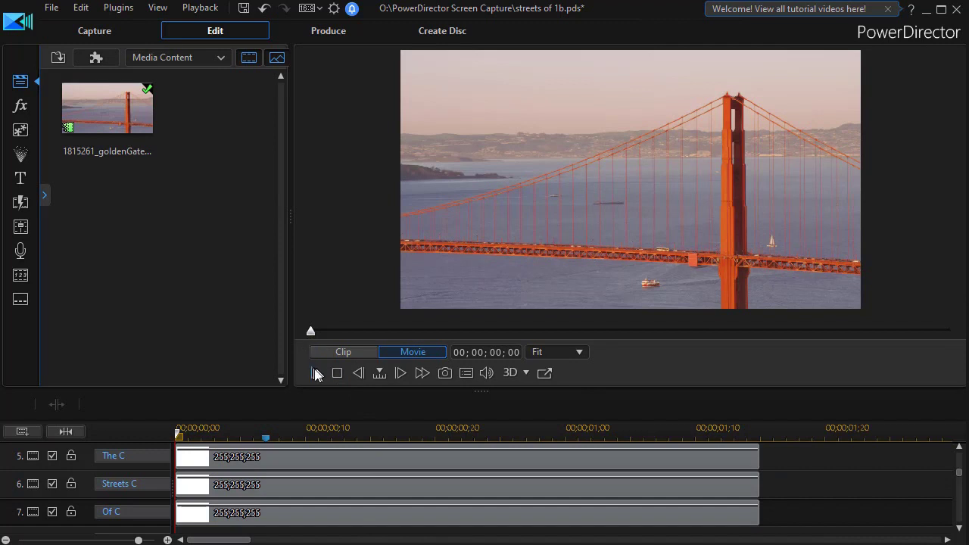
Step: Preview the animation, return the playhead to about 00;00;00;12, and scroll up to The, Streets, of tracks
click(314, 374)
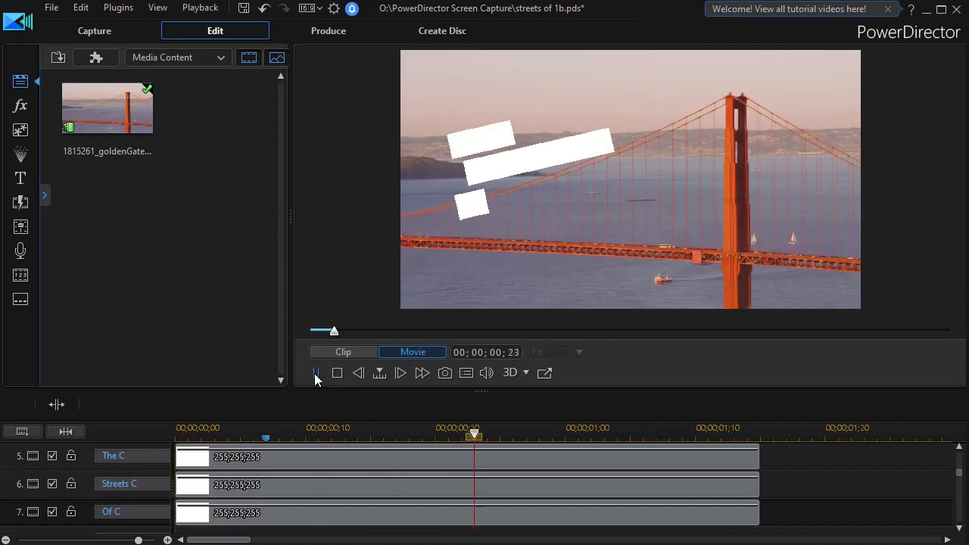
click(315, 373)
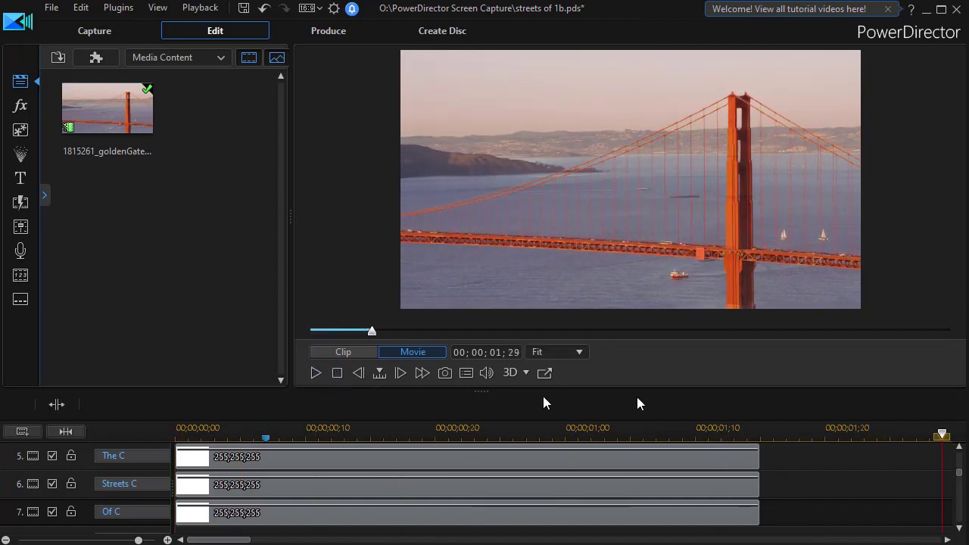
drag(943, 439, 383, 443)
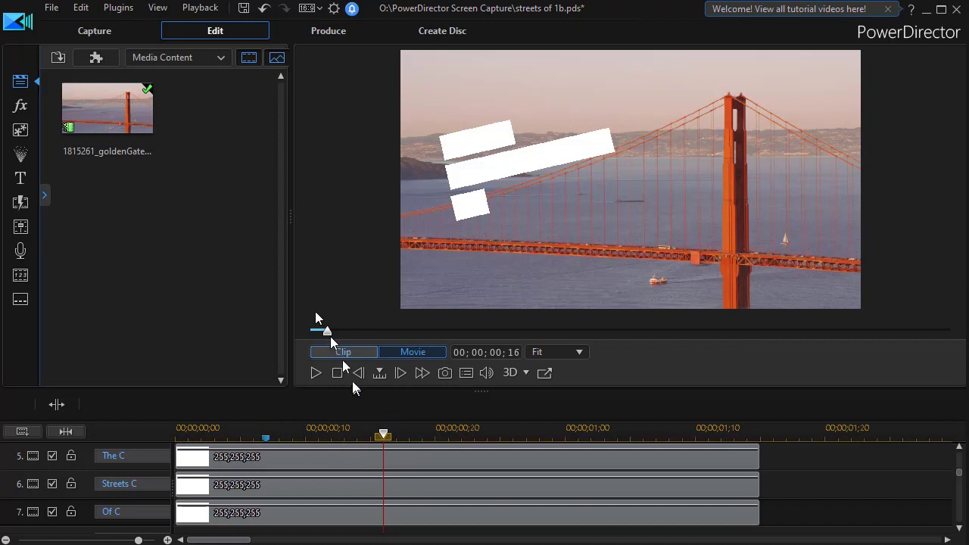
click(959, 449)
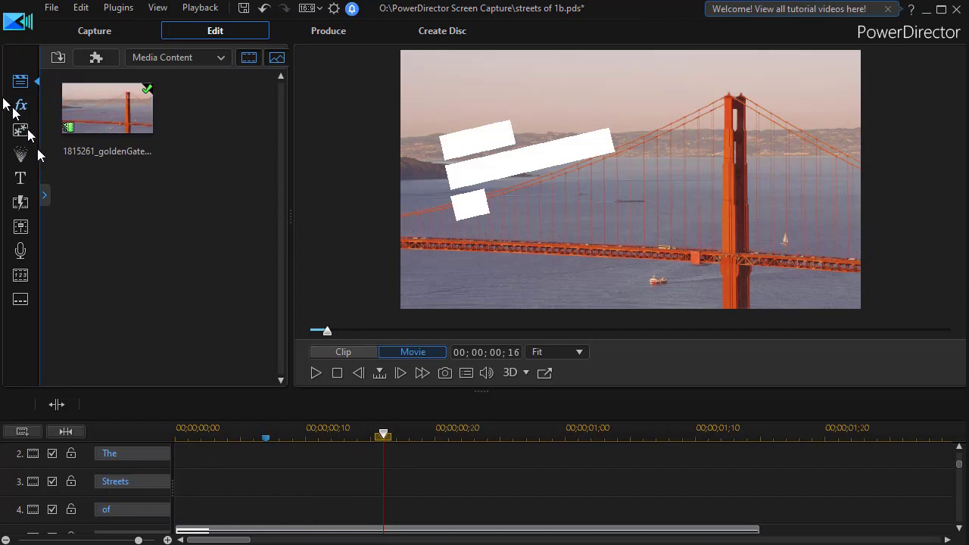
Step: Place the Default title template on The track at 00;00;00;16 and open it in Title Designer
click(20, 179)
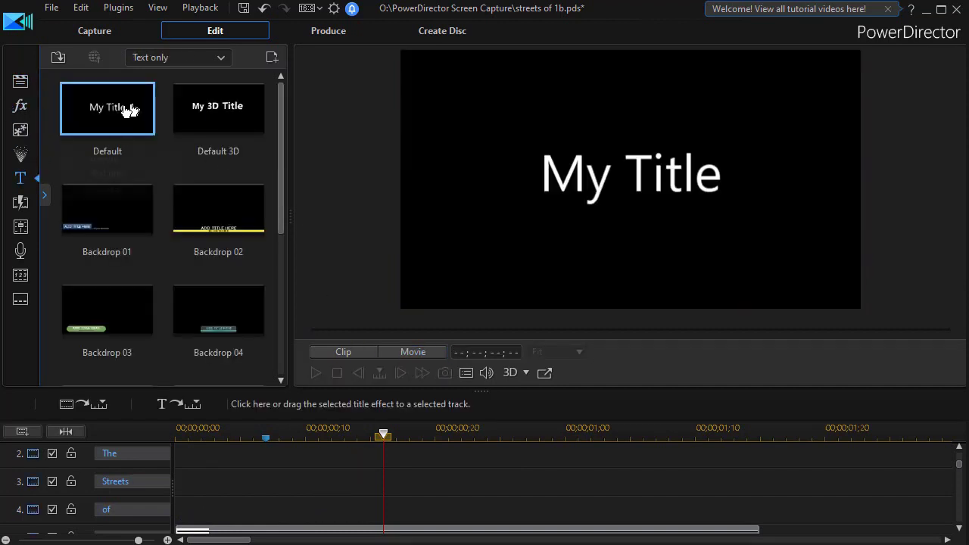
drag(130, 111, 425, 499)
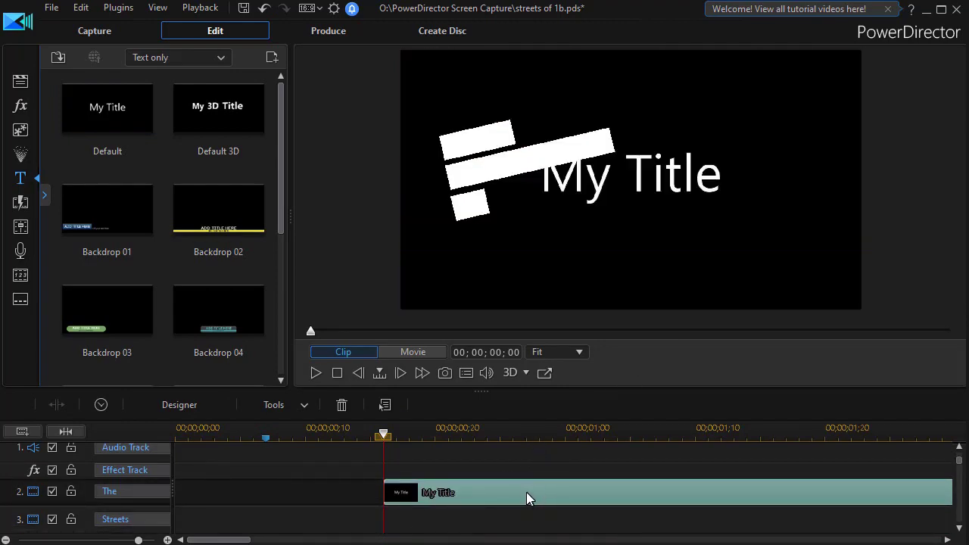
double_click(525, 491)
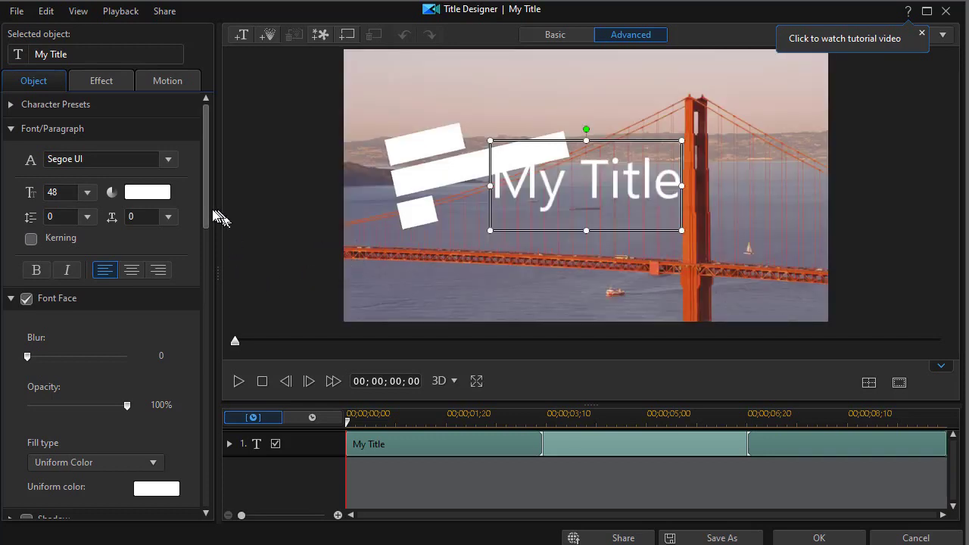
Step: Rotate the My Title text -13°, scale it to 0.40, and move it to X 0.171, Y 0.347
drag(207, 210, 198, 430)
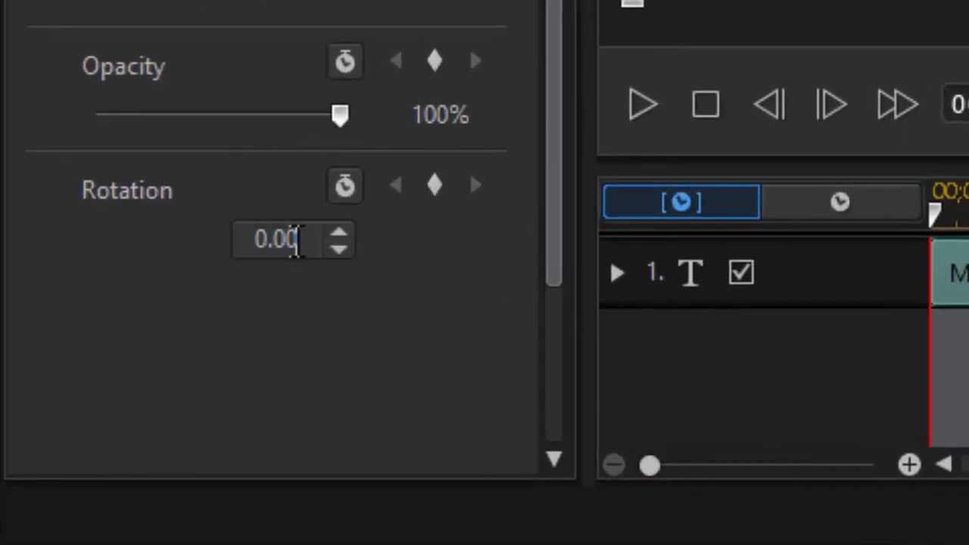
drag(296, 238, 254, 237)
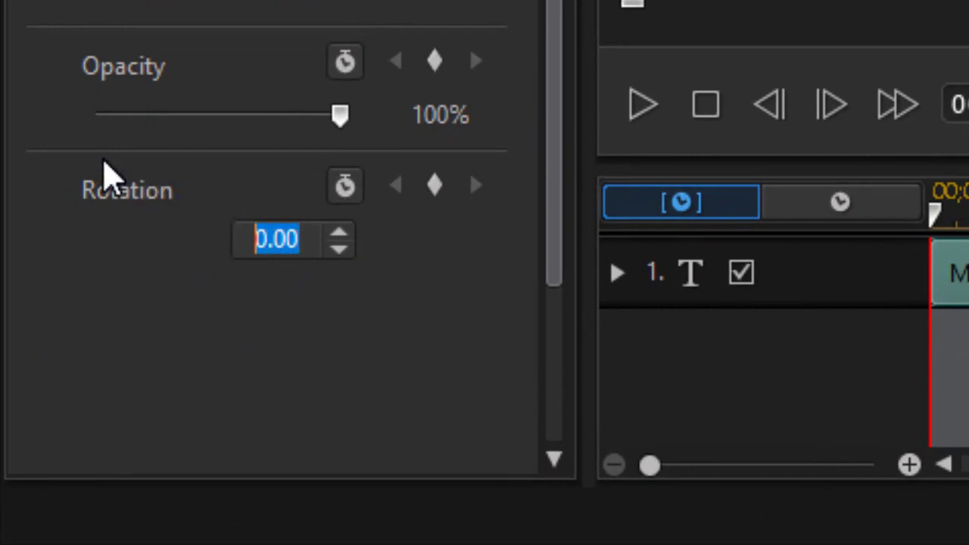
text(-13)
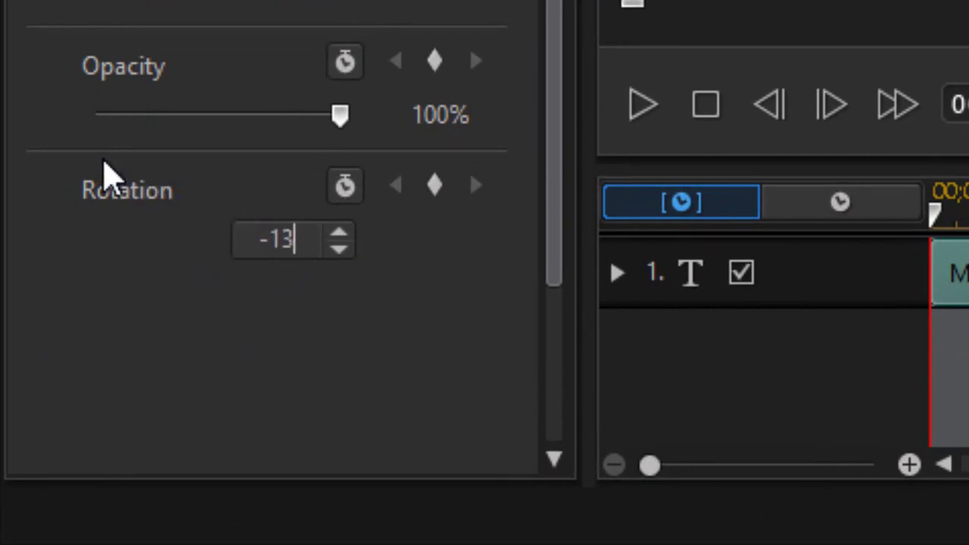
key(Return)
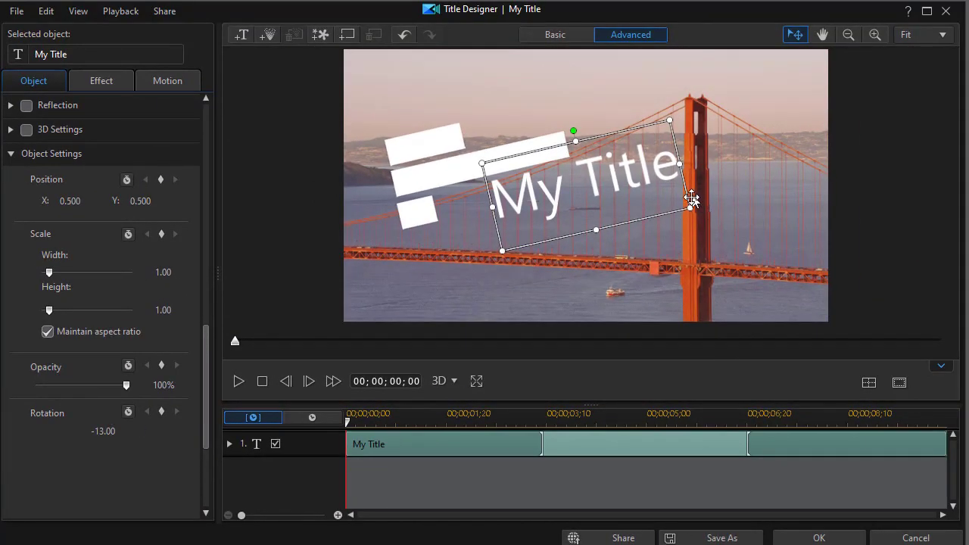
drag(689, 206, 605, 176)
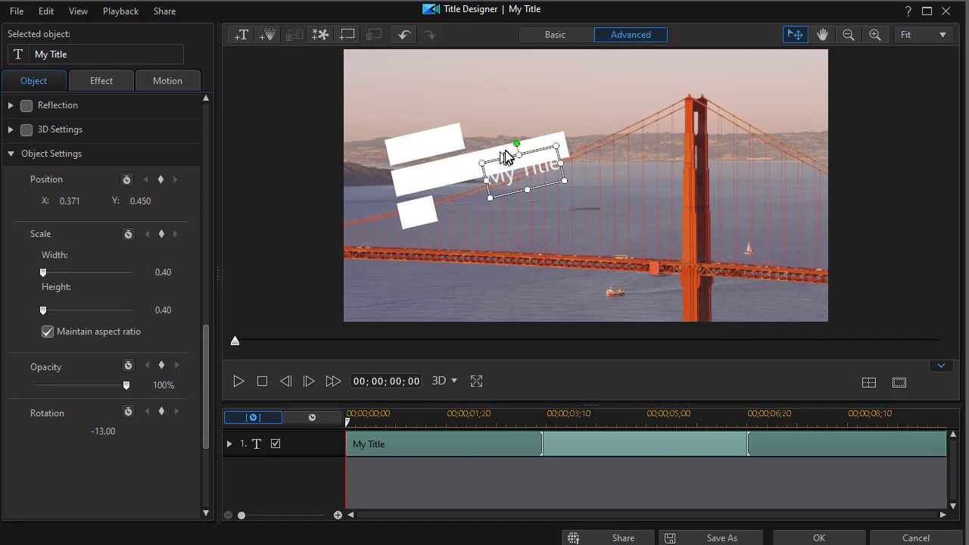
click(407, 128)
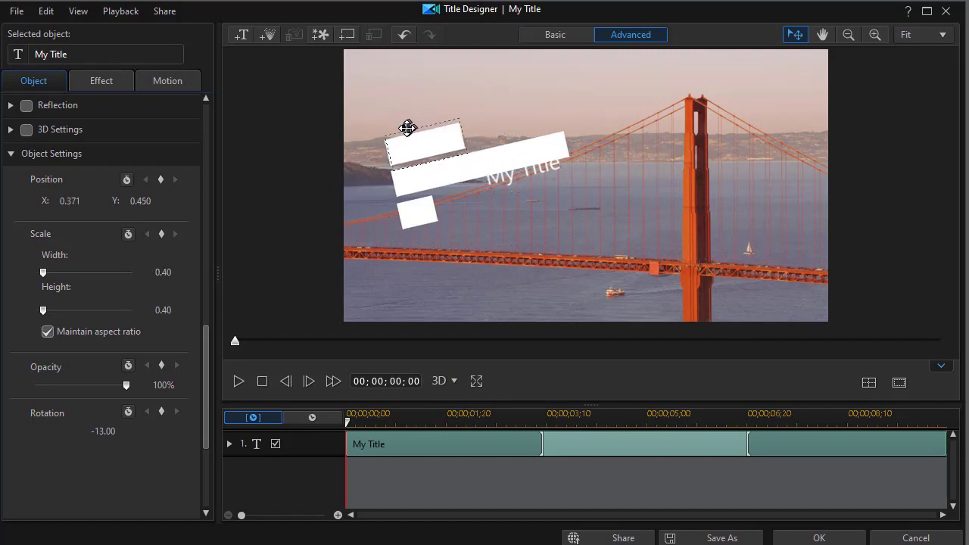
drag(407, 128, 407, 129)
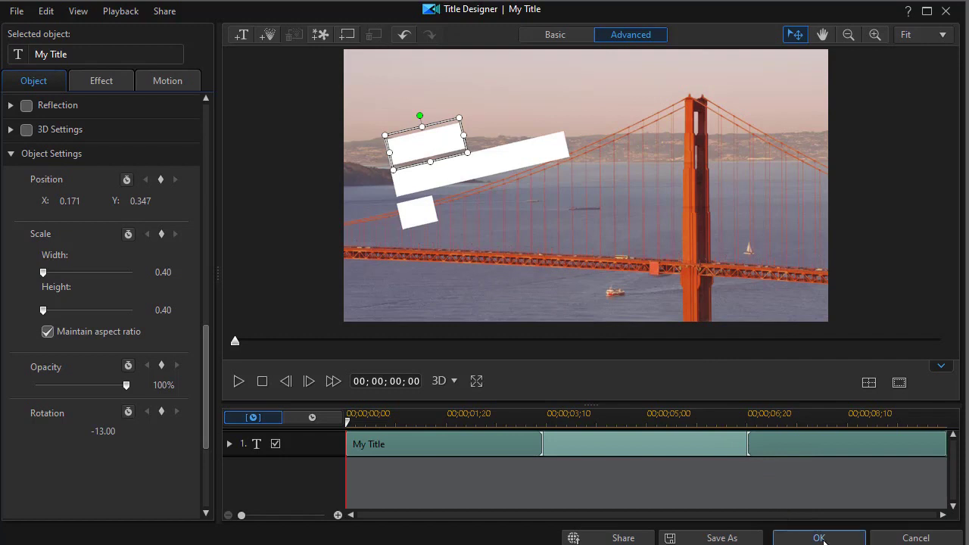
Step: Change the title's font colour to pure red
double_click(414, 148)
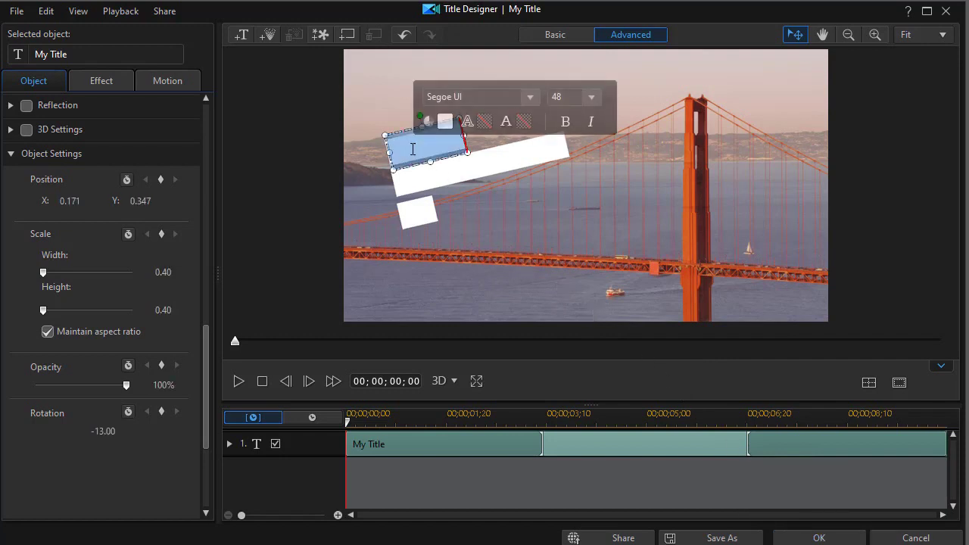
drag(198, 334, 218, 112)
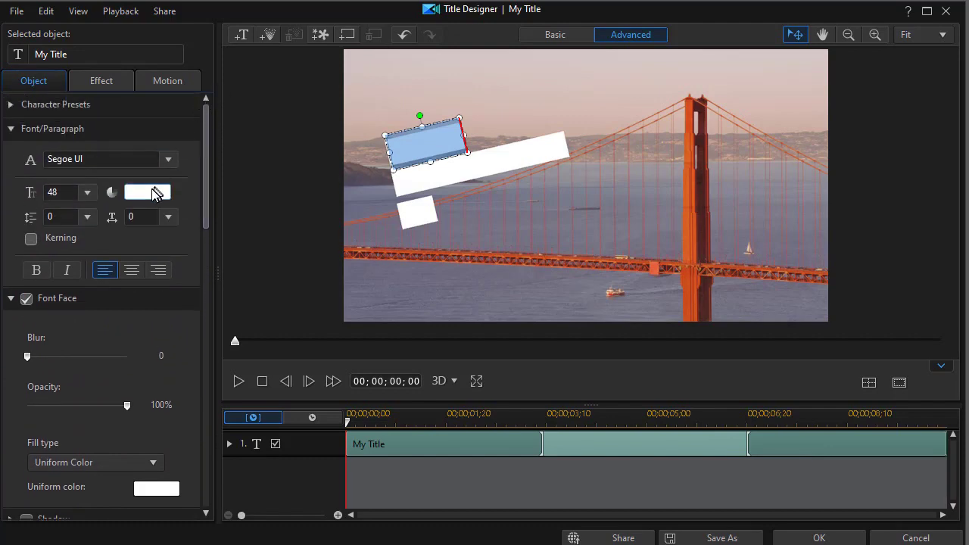
click(156, 189)
click(326, 212)
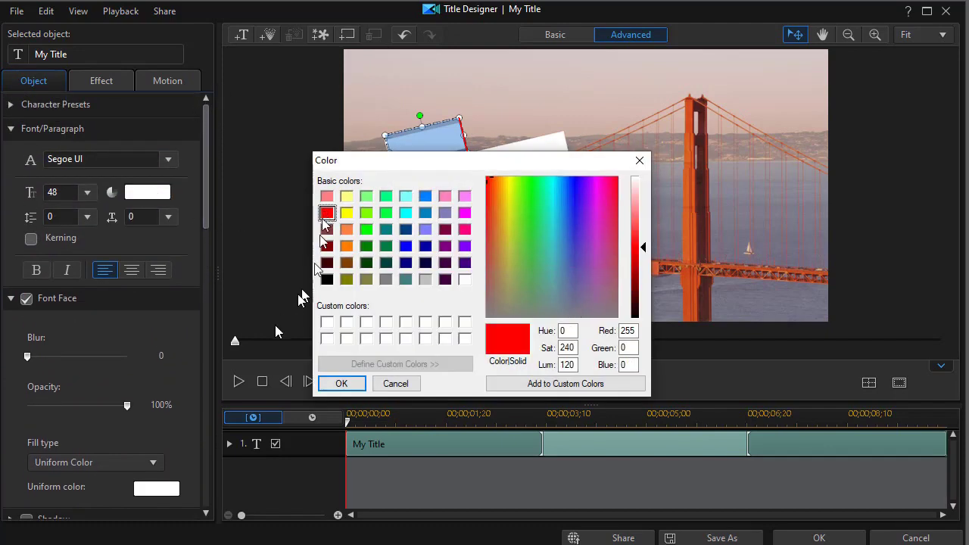
click(337, 384)
click(252, 218)
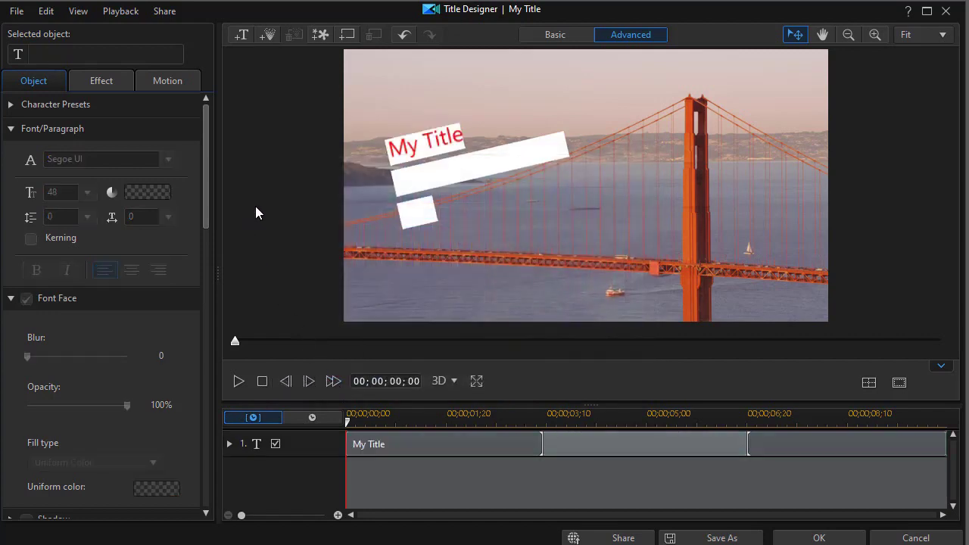
Step: Replace the My Title text with THE
click(394, 148)
drag(394, 149, 466, 137)
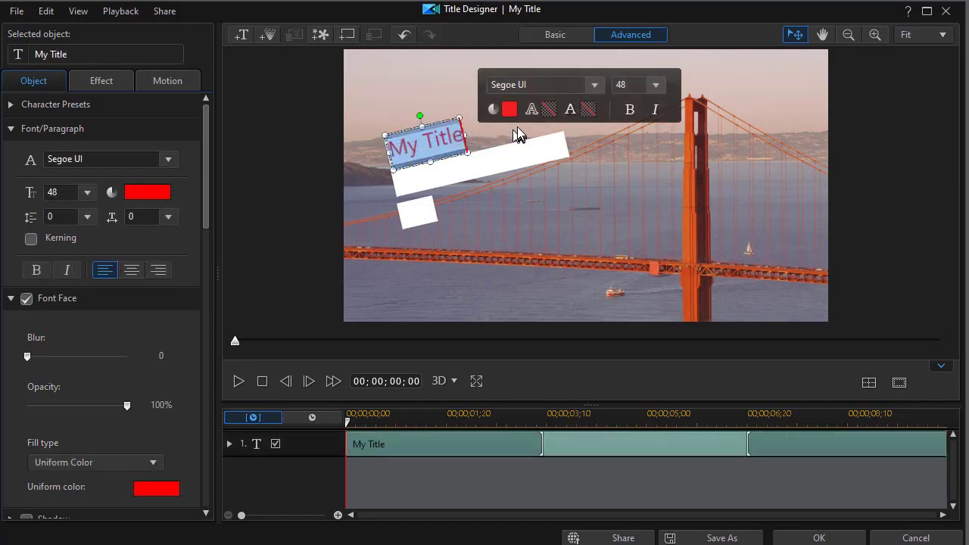
text(TH)
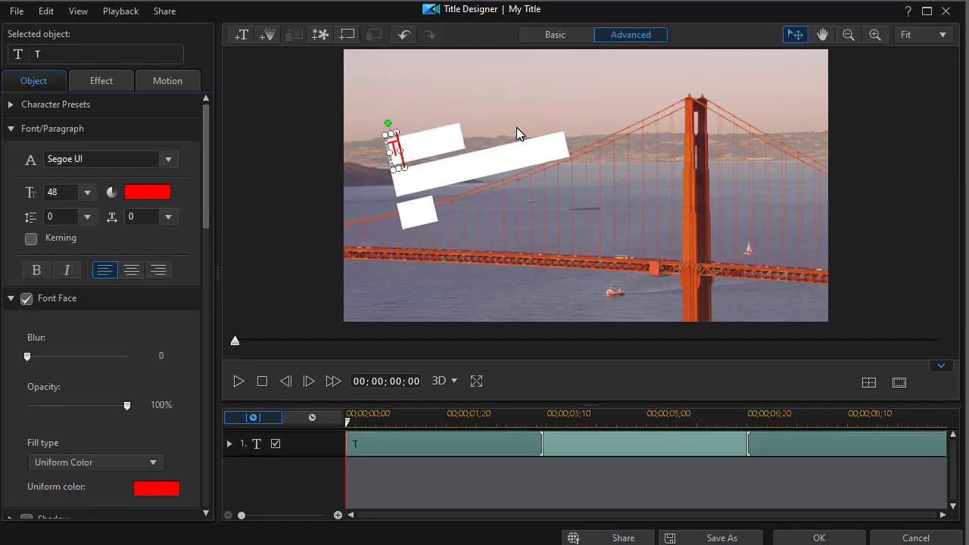
text(E)
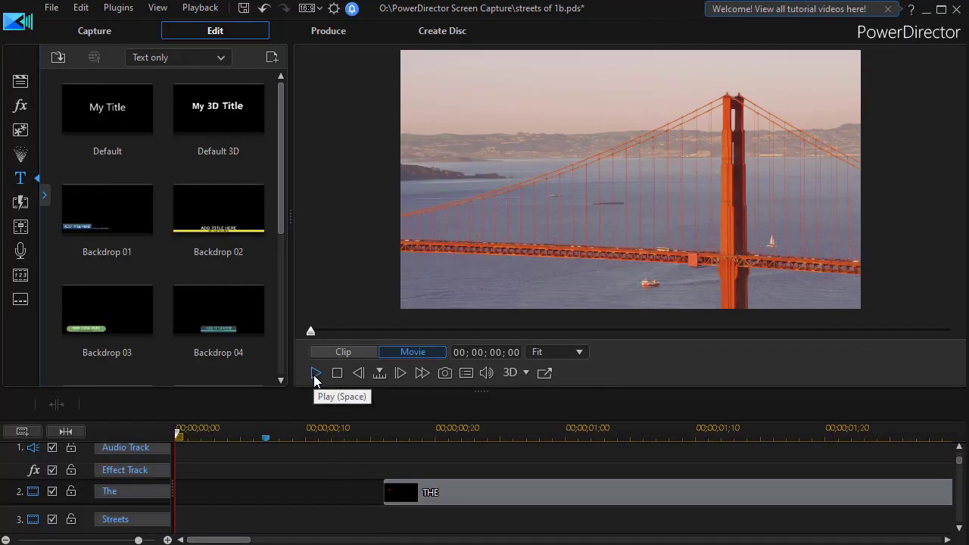
Step: Preview the titles, copy the THE clip, and move the playhead back to its start
click(315, 374)
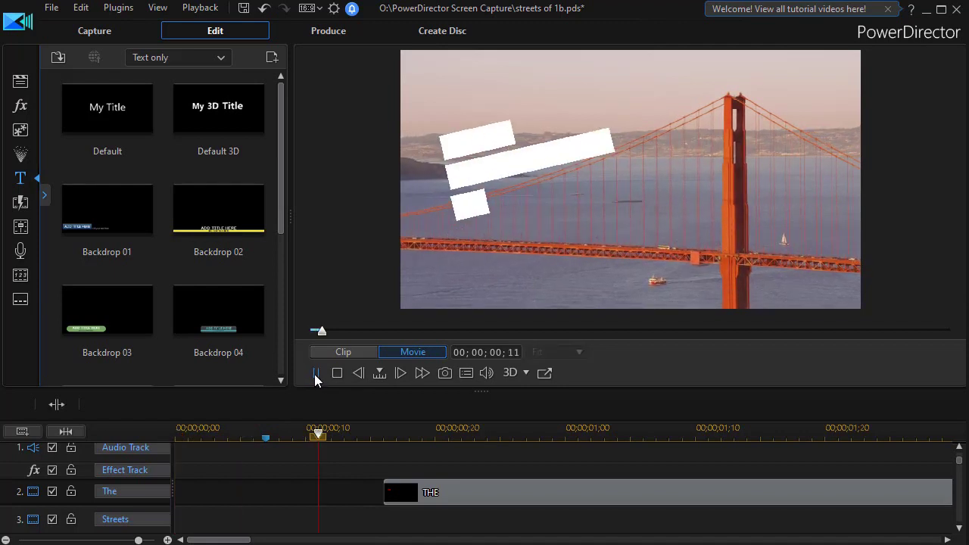
click(314, 374)
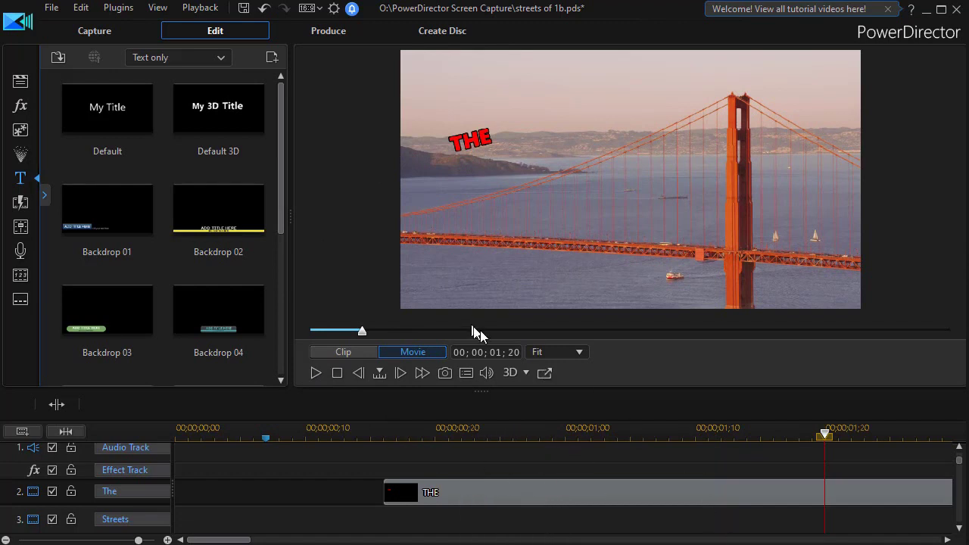
click(512, 500)
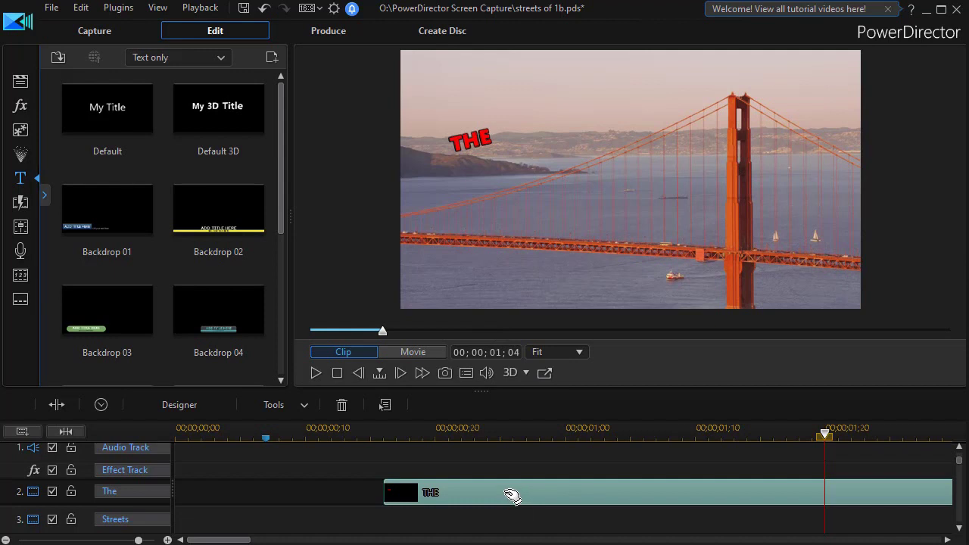
right_click(512, 496)
click(537, 519)
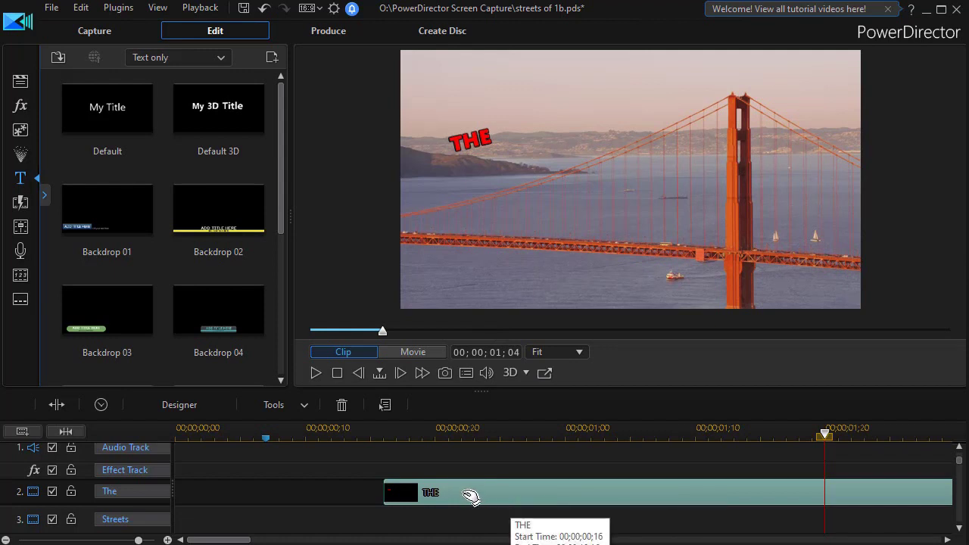
click(464, 524)
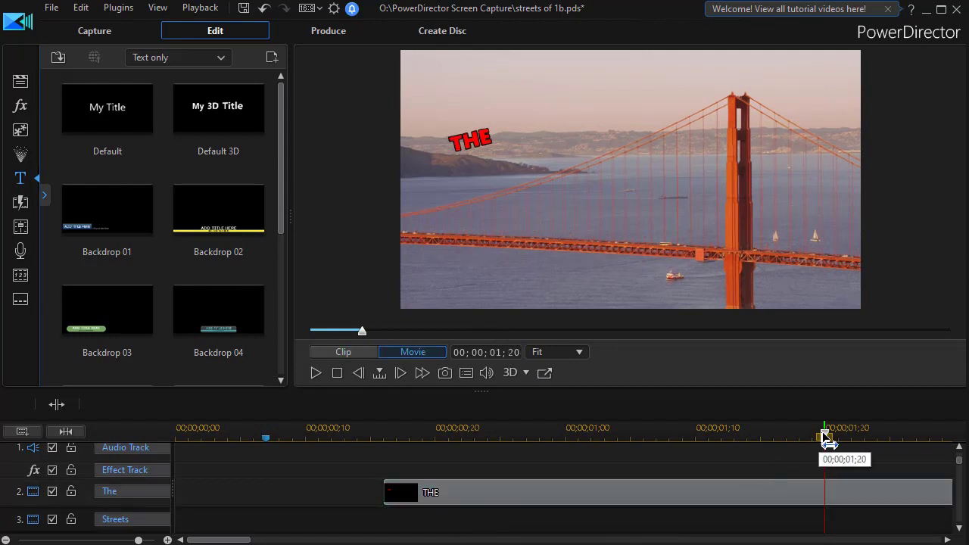
drag(827, 439, 461, 441)
click(461, 493)
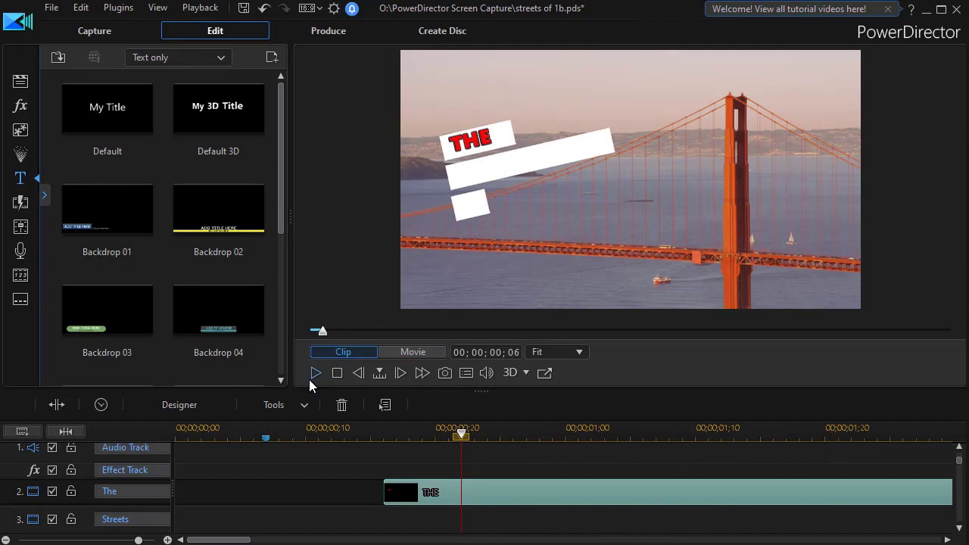
click(454, 524)
Step: Paste THE copies onto the Streets and of tracks, then lock The and of tracks
key(ctrl+v)
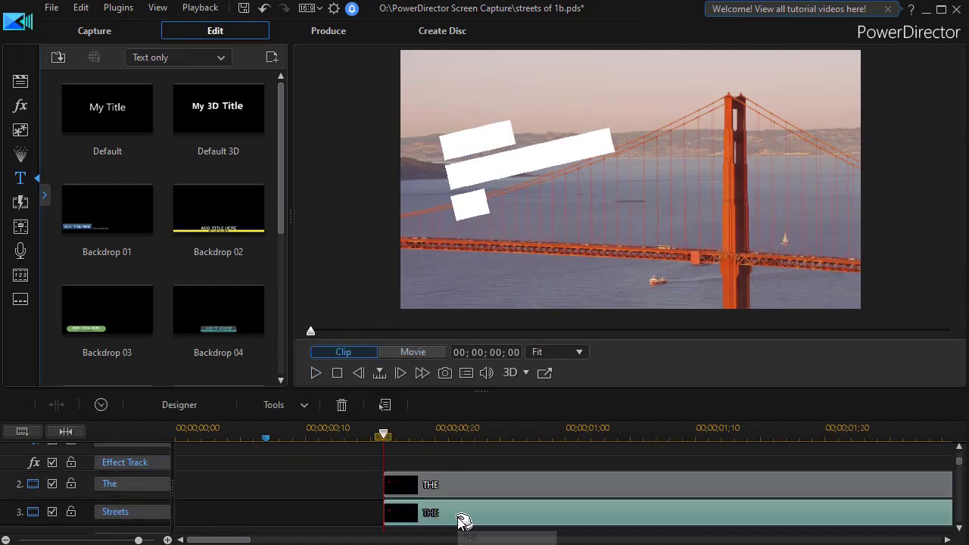
click(498, 517)
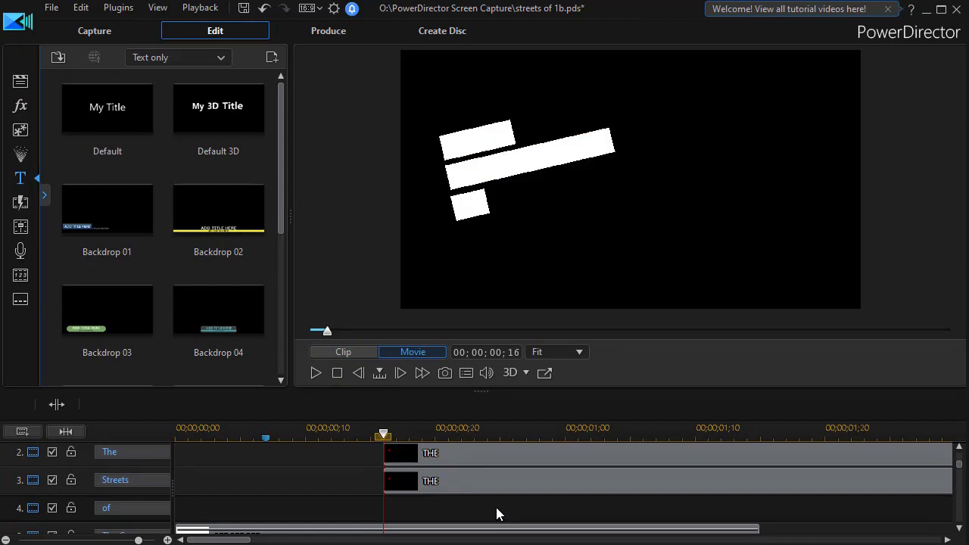
key(ctrl+v)
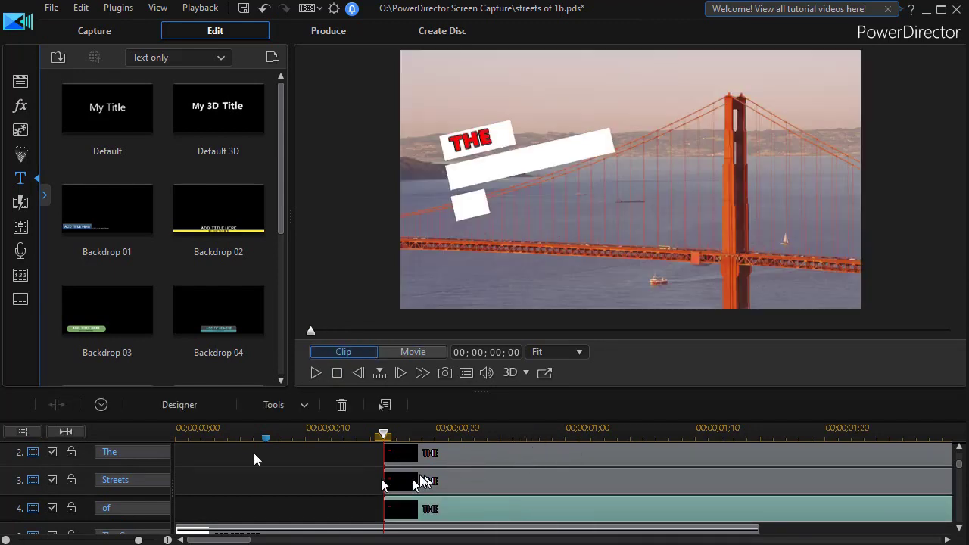
click(70, 454)
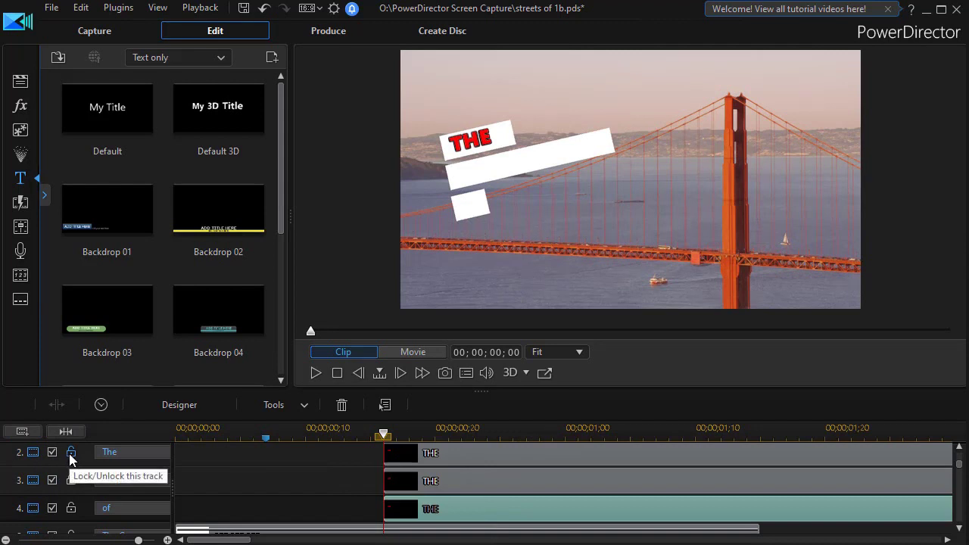
click(71, 512)
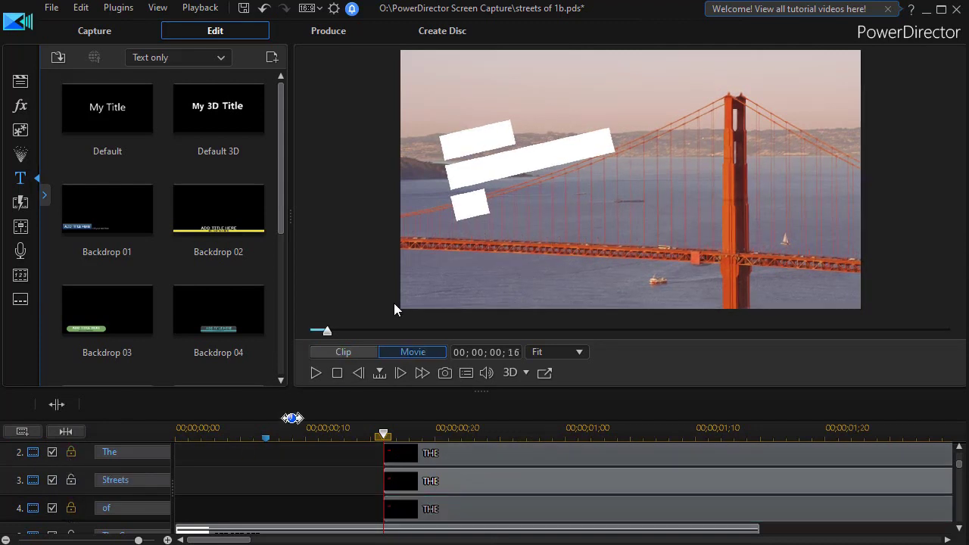
Step: Align the Streets THE copy with the other clips and move its text into the long middle bar
click(442, 481)
mouse_move(447, 484)
mouse_down()
mouse_move(471, 486)
mouse_move(460, 482)
mouse_up()
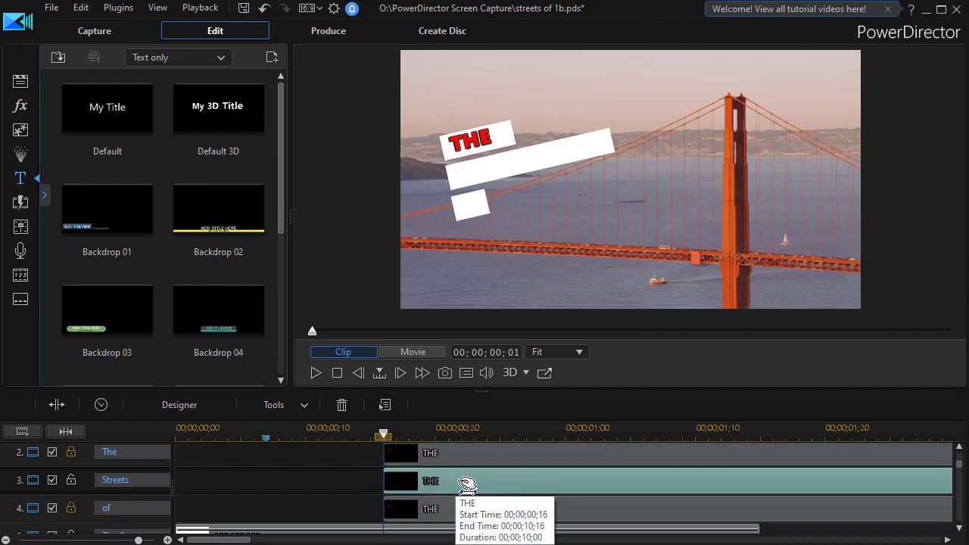
click(467, 145)
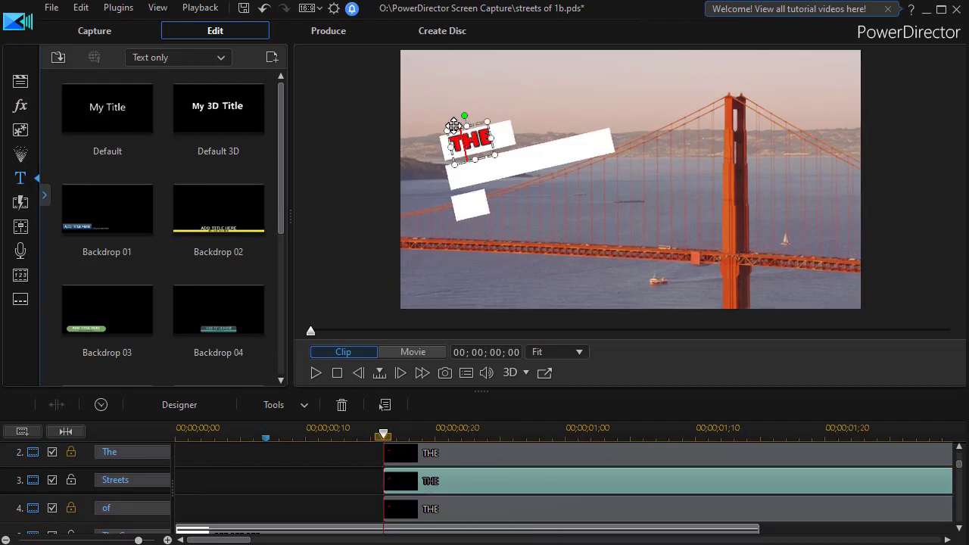
drag(453, 125, 464, 162)
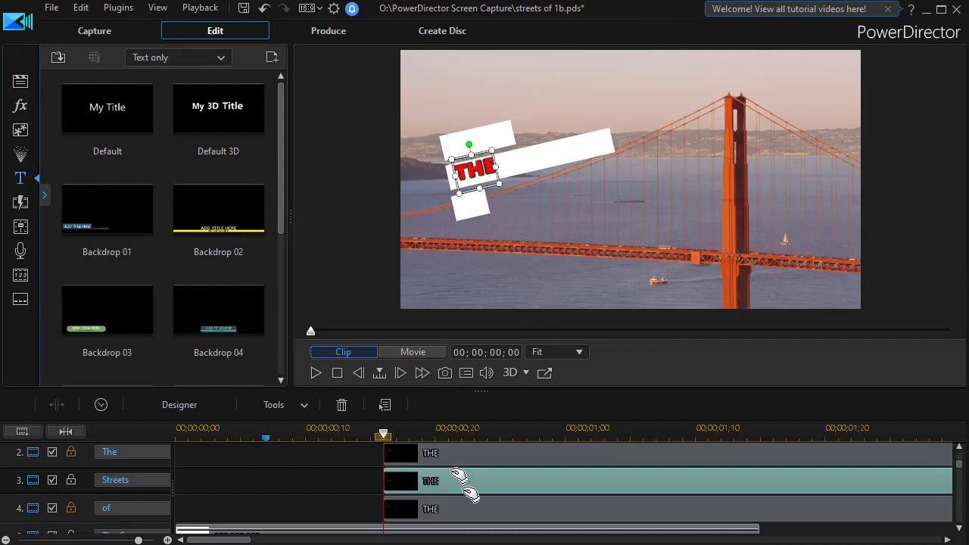
Step: Unlock the of track and move its title into the small lower bar, so the clips read THE, STREETS, OF
click(72, 479)
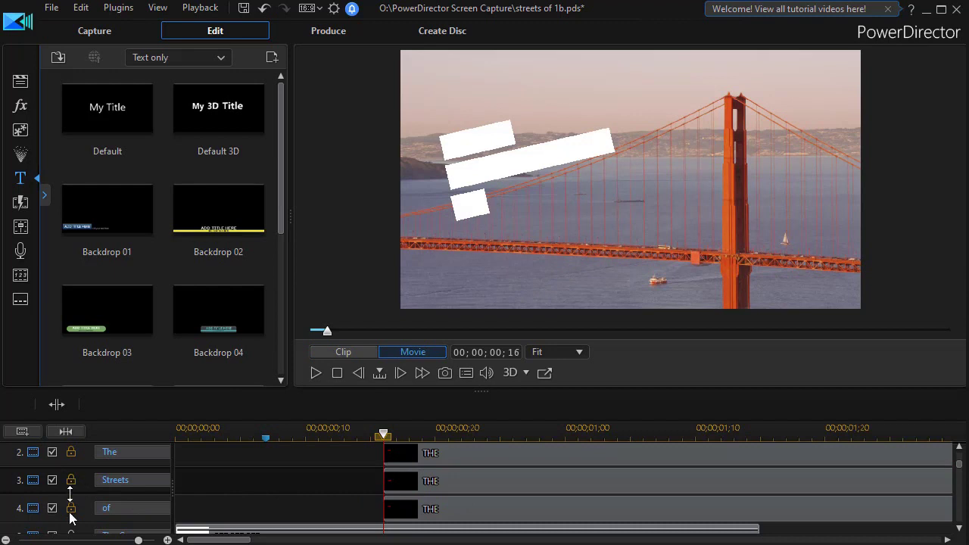
click(72, 511)
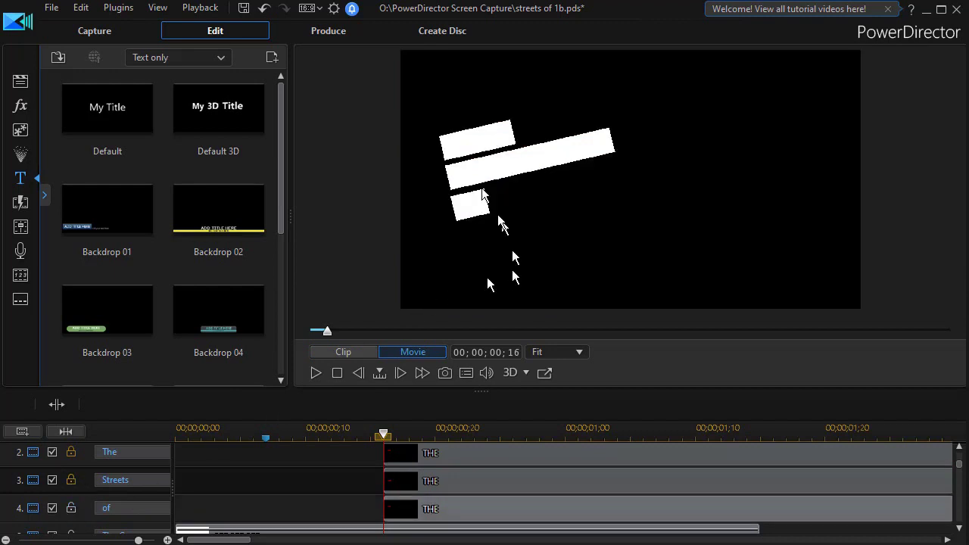
click(465, 515)
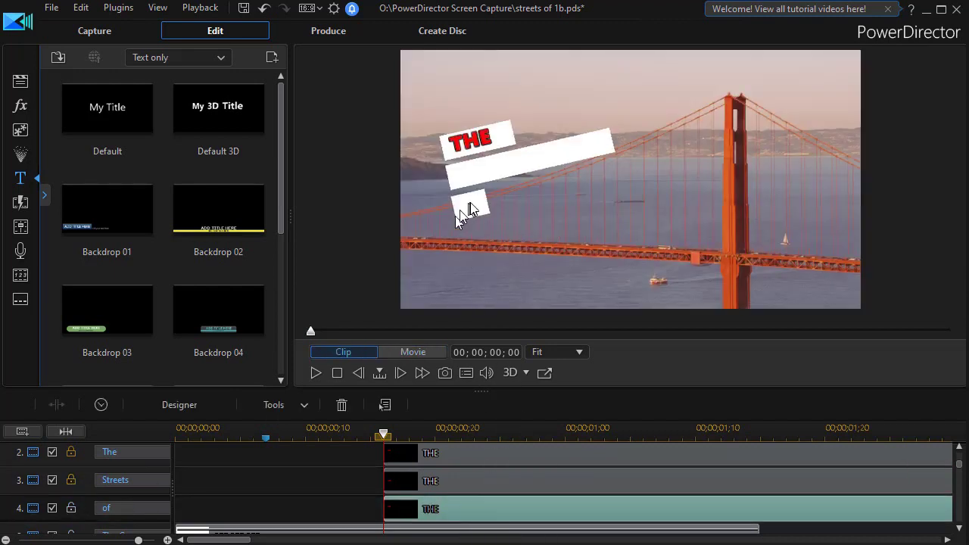
click(468, 140)
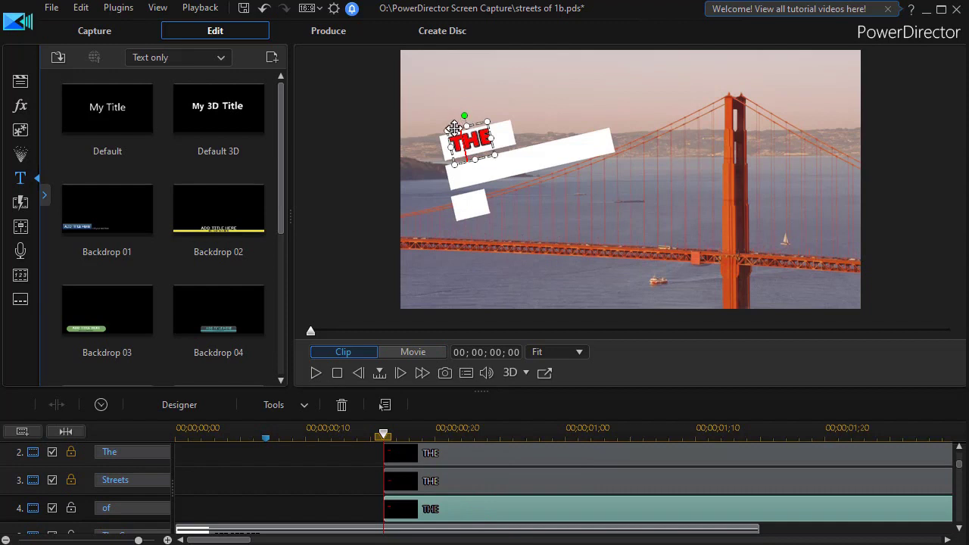
click(456, 195)
drag(457, 198, 459, 200)
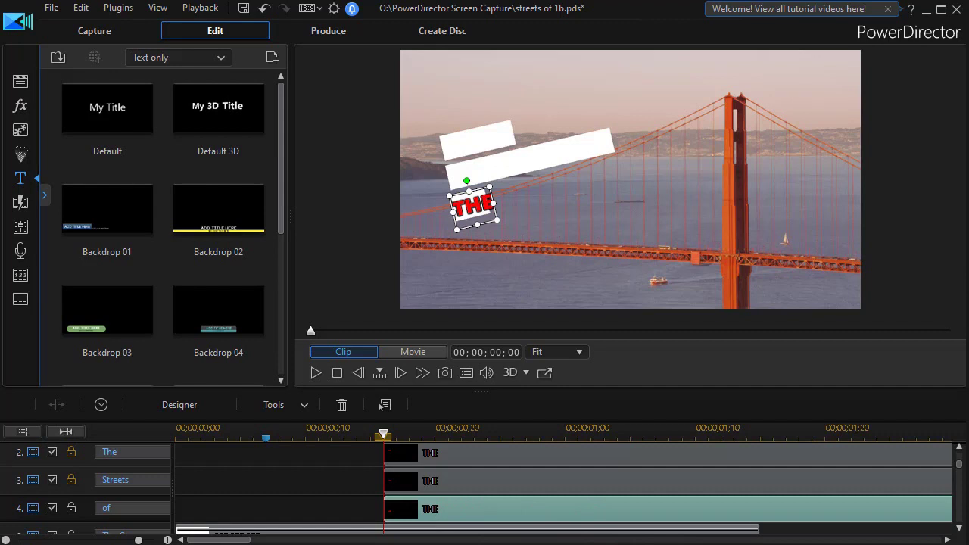
key(ctrl+z)
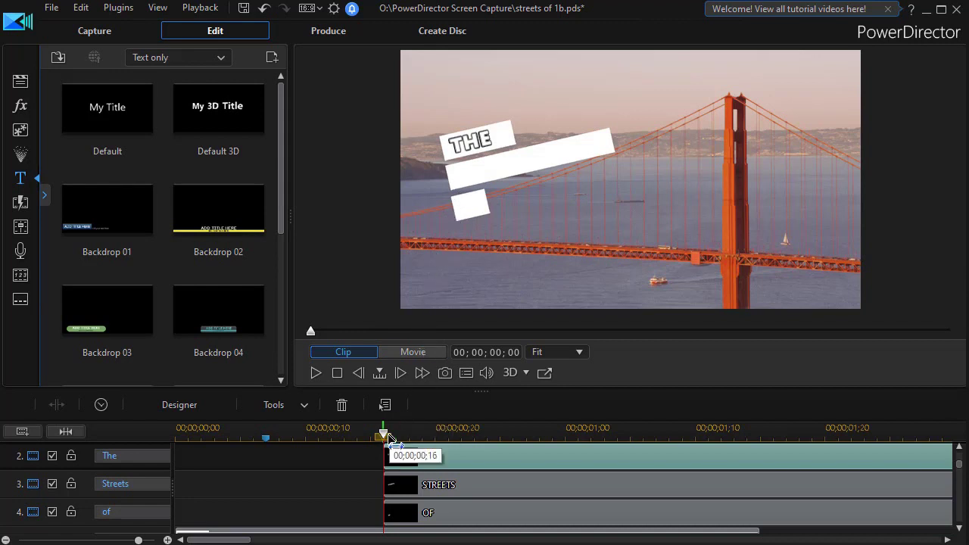
Step: Rewind to 0 and play the full movie in Movie mode, scrubbing through the THE / STREETS / OF reveal
drag(384, 437, 178, 437)
click(343, 352)
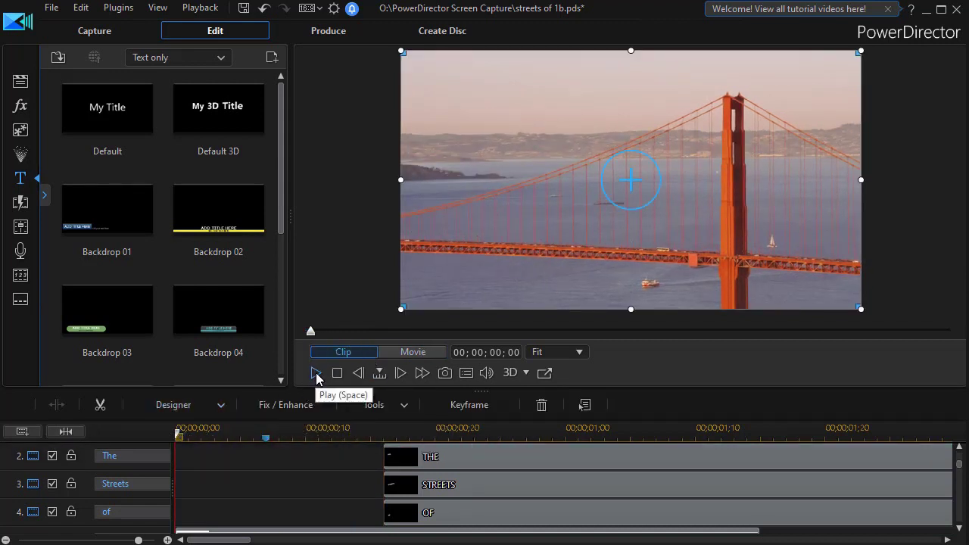
click(413, 352)
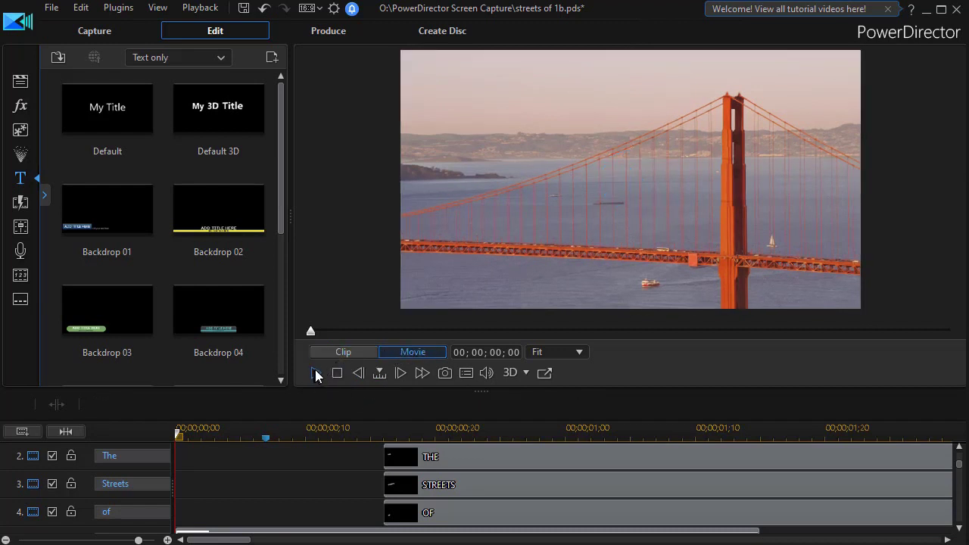
click(316, 372)
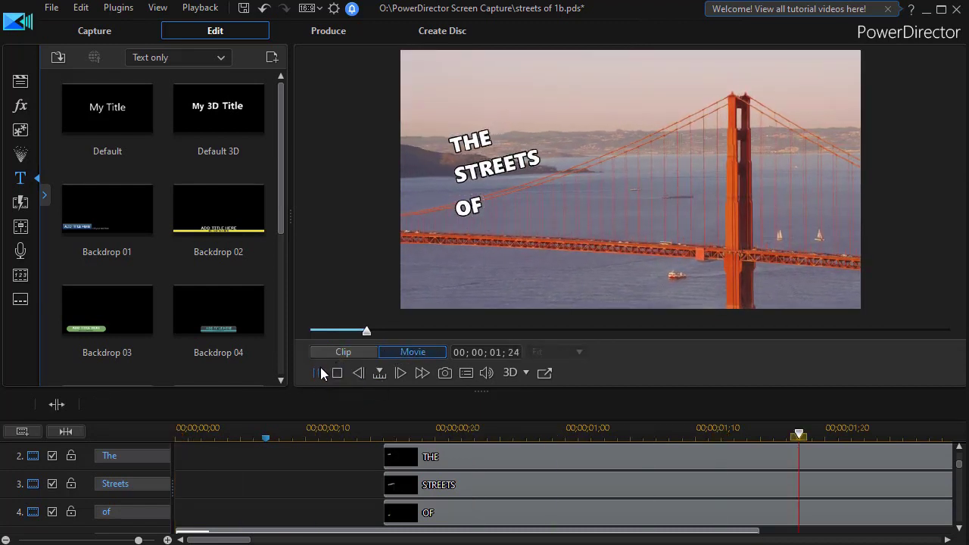
click(317, 372)
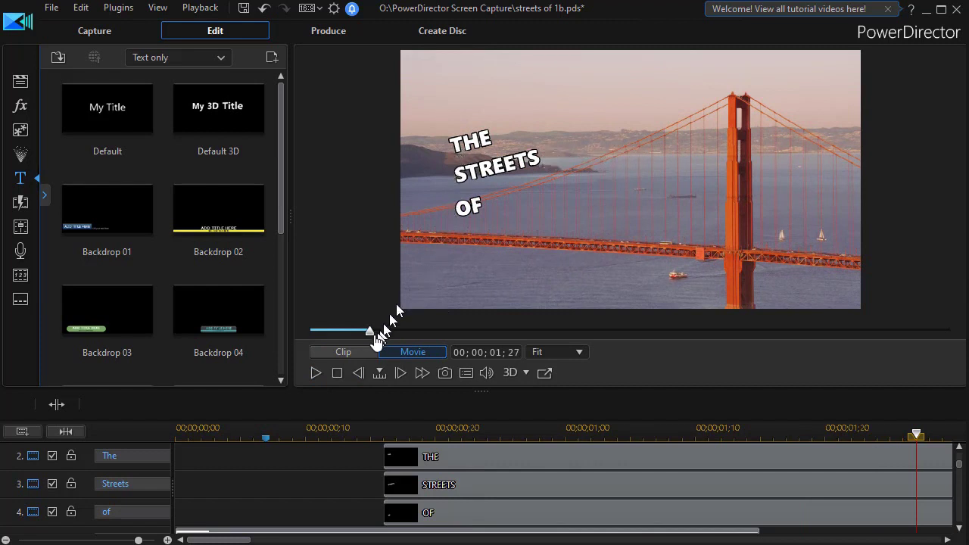
mouse_move(370, 335)
mouse_down()
mouse_move(311, 339)
mouse_move(375, 347)
mouse_up()
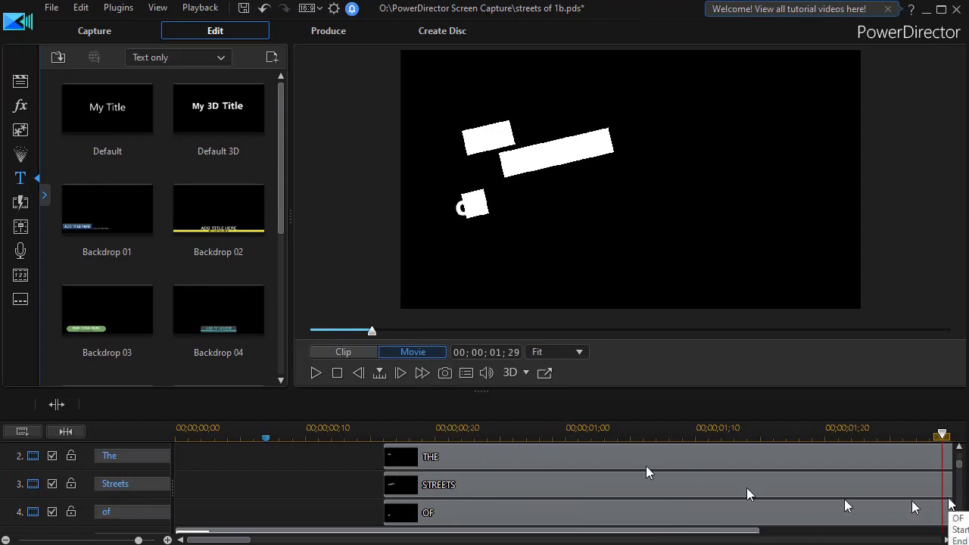
key(space)
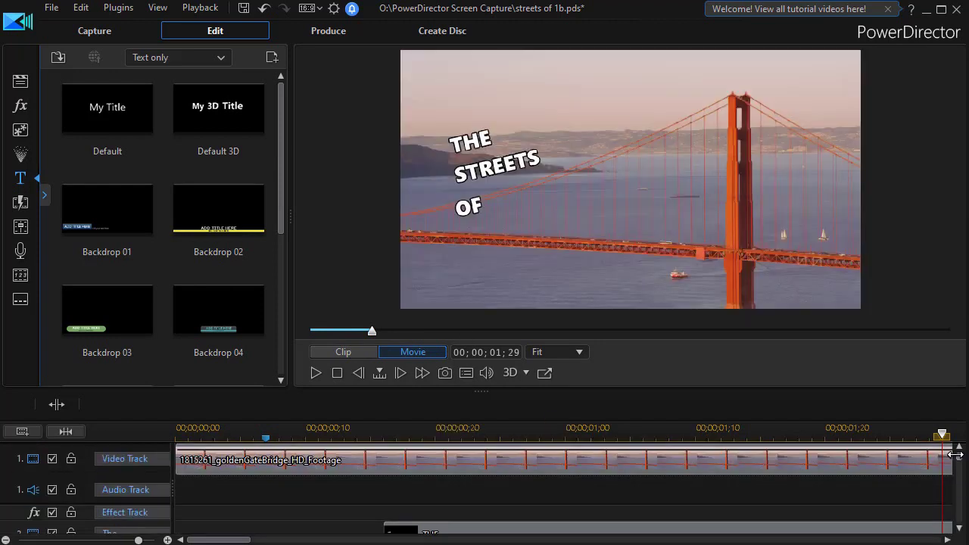